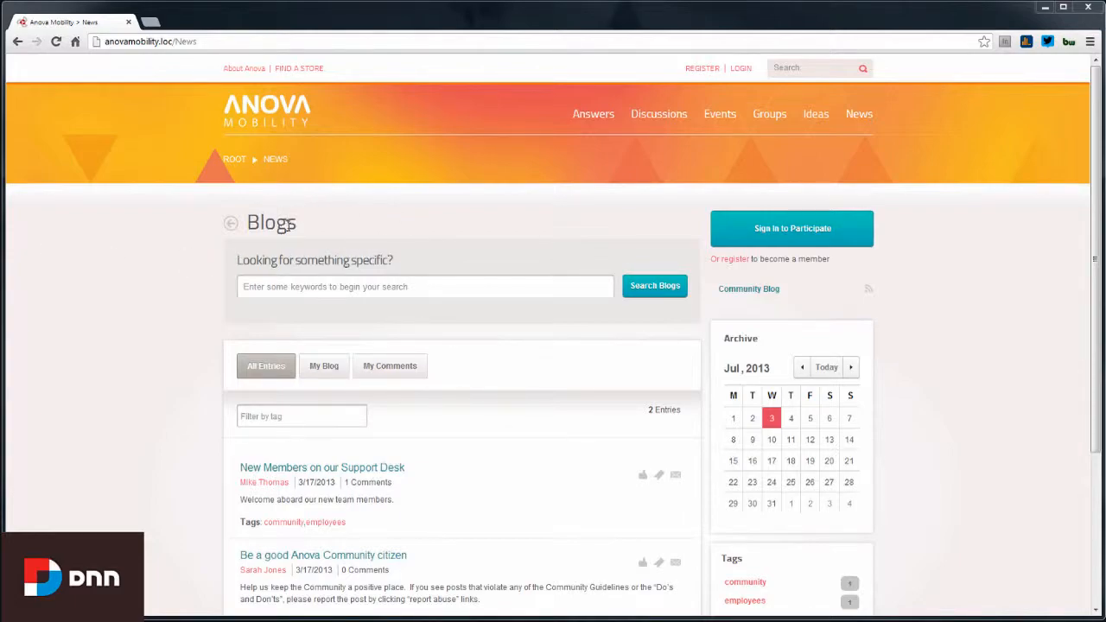
Sign in with the community member's username and password, then choose Add Blog Entry
{"action": "left_click", "coordinate": [741, 68]}
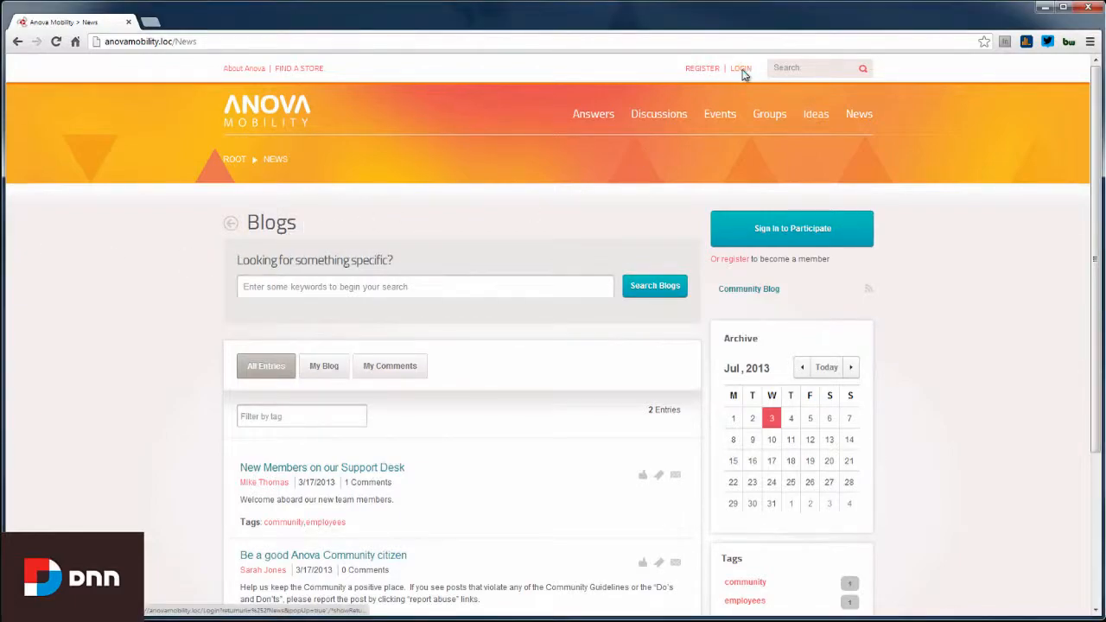
{"action": "type", "text": "sarah"}
{"action": "key", "text": "Tab"}
{"action": "type", "text": "pd"}
{"action": "key", "text": "Return"}
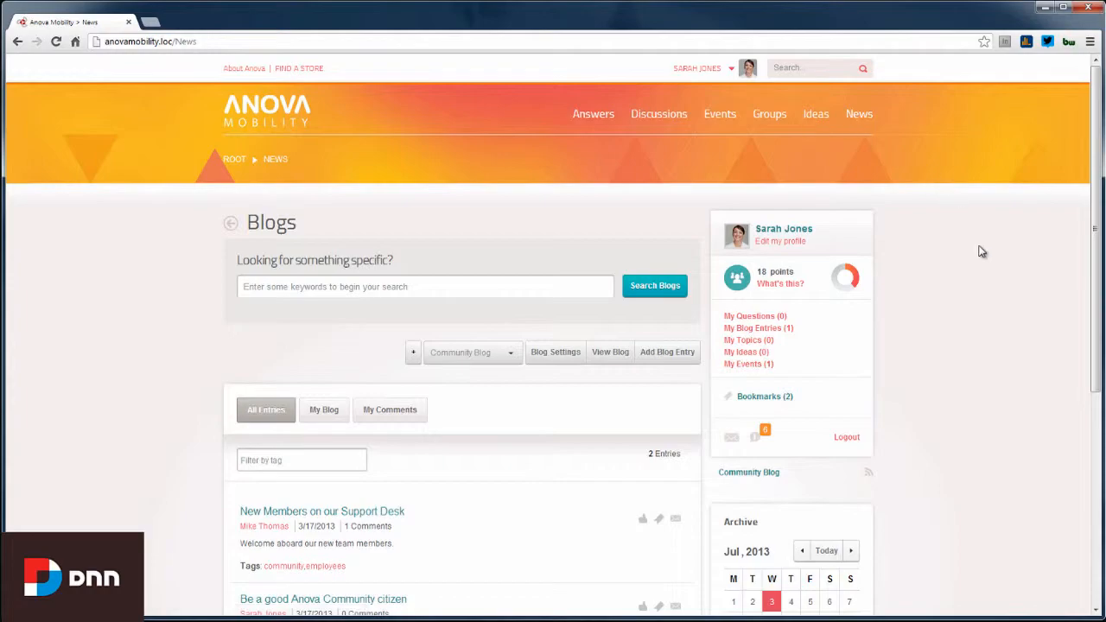
{"action": "scroll", "coordinate": [987, 259], "scroll_direction": "down", "scroll_amount": 2}
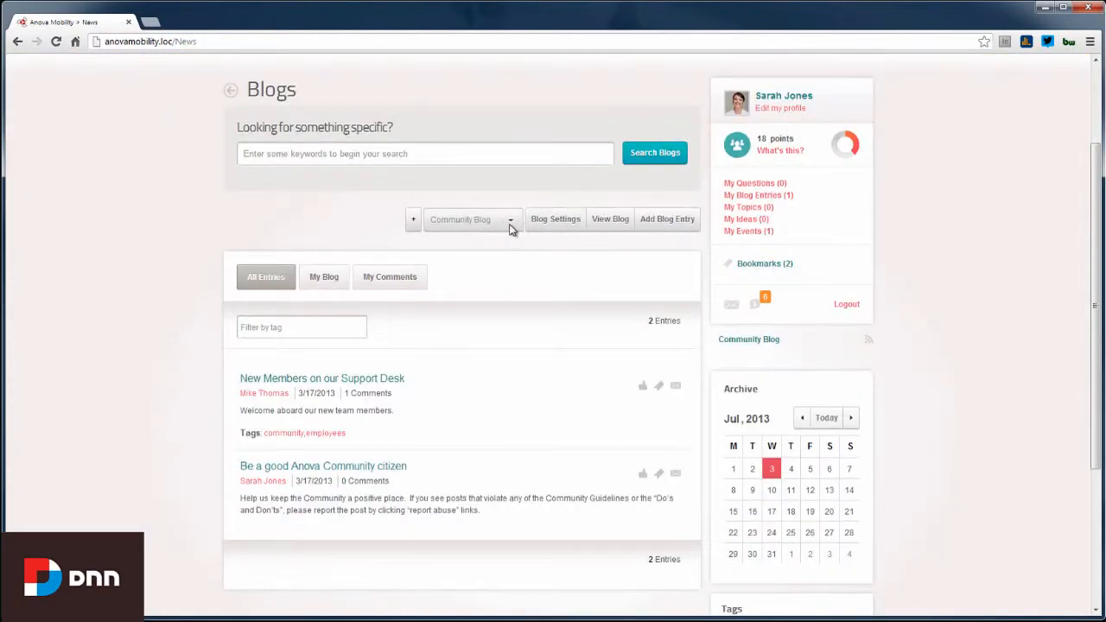
{"action": "left_click", "coordinate": [548, 227]}
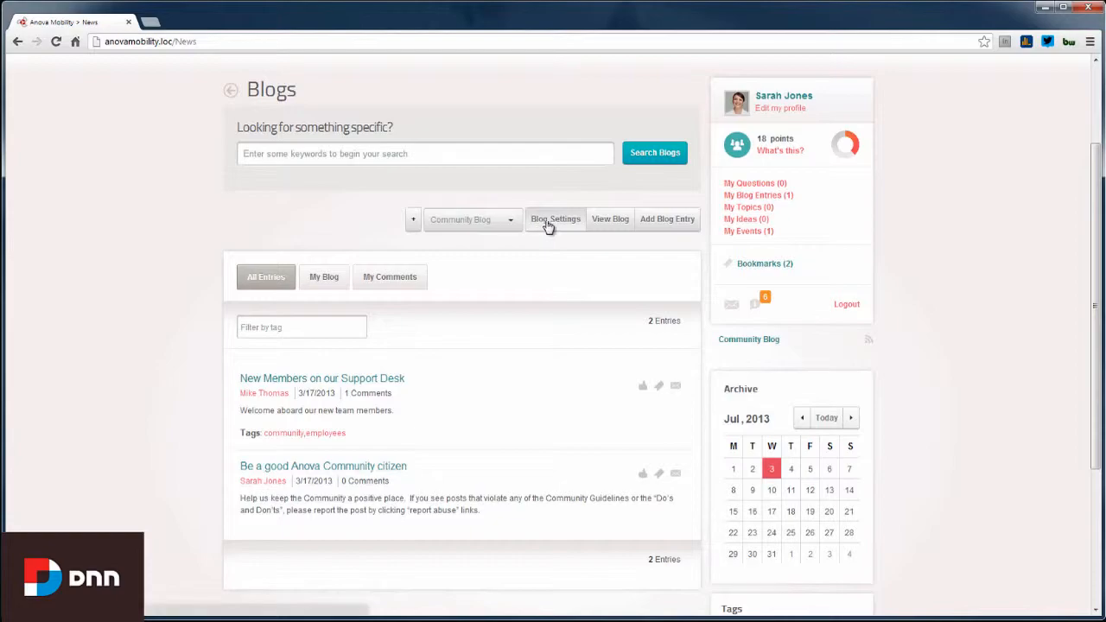
Start a new entry titled 'Demo Blog' with the tags 'anova community'
{"action": "left_click", "coordinate": [665, 223]}
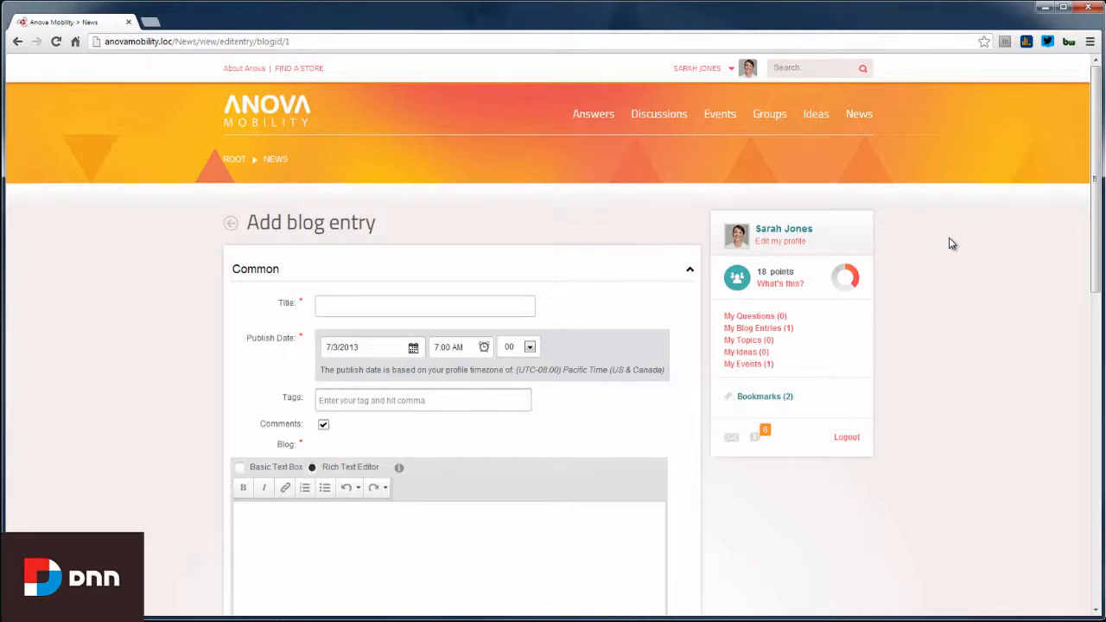
{"action": "scroll", "coordinate": [950, 244], "scroll_direction": "down", "scroll_amount": 2}
{"action": "left_click", "coordinate": [410, 175]}
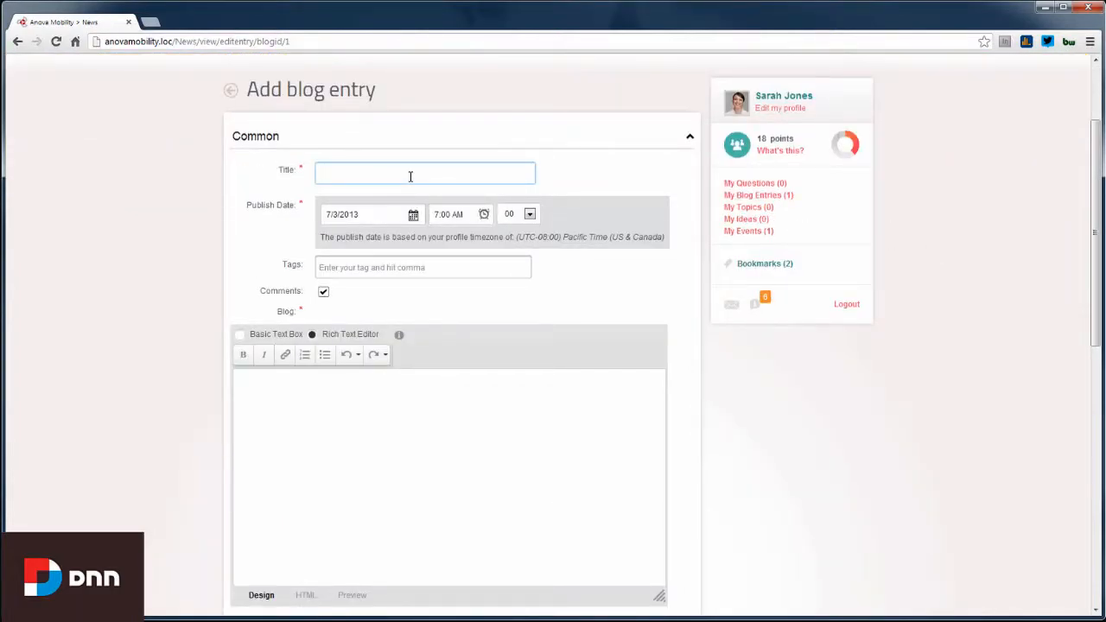
{"action": "type", "text": "Demo Blog"}
{"action": "left_click", "coordinate": [354, 271]}
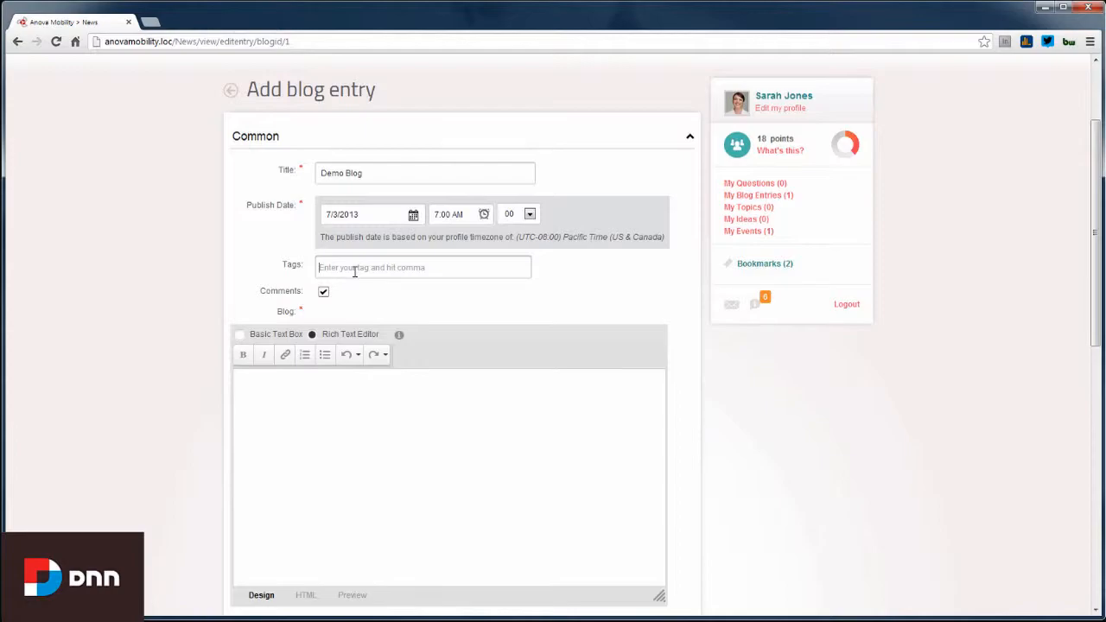
{"action": "type", "text": "anova community,"}
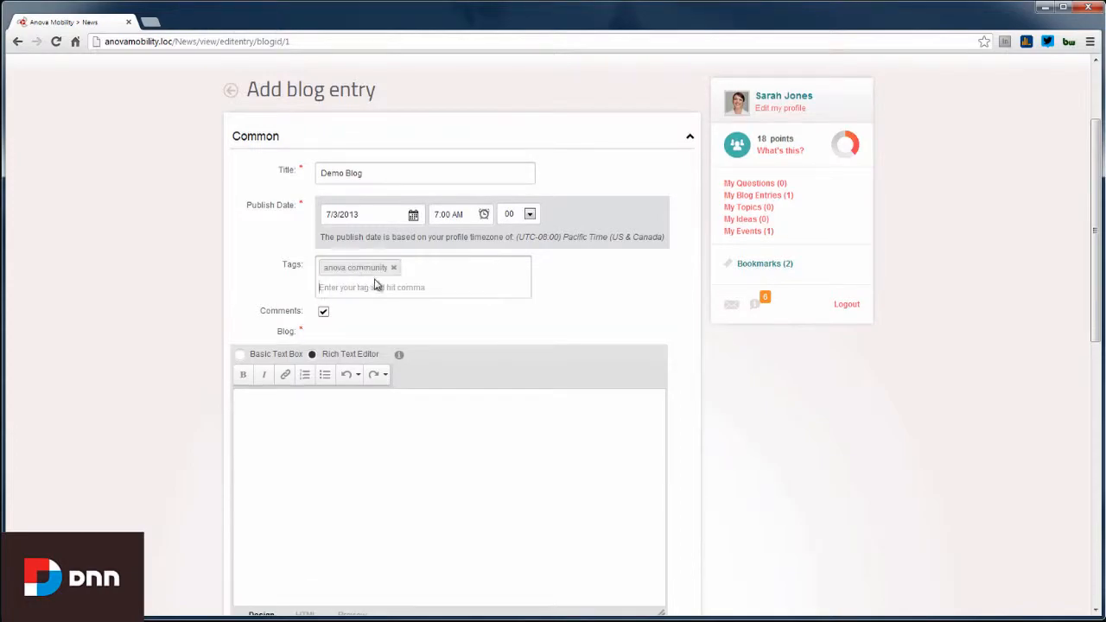
Paste the Lorem ipsum body, type a summary, and publish the entry
{"action": "scroll", "coordinate": [872, 385], "scroll_direction": "down", "scroll_amount": 3}
{"action": "left_click", "coordinate": [370, 318]}
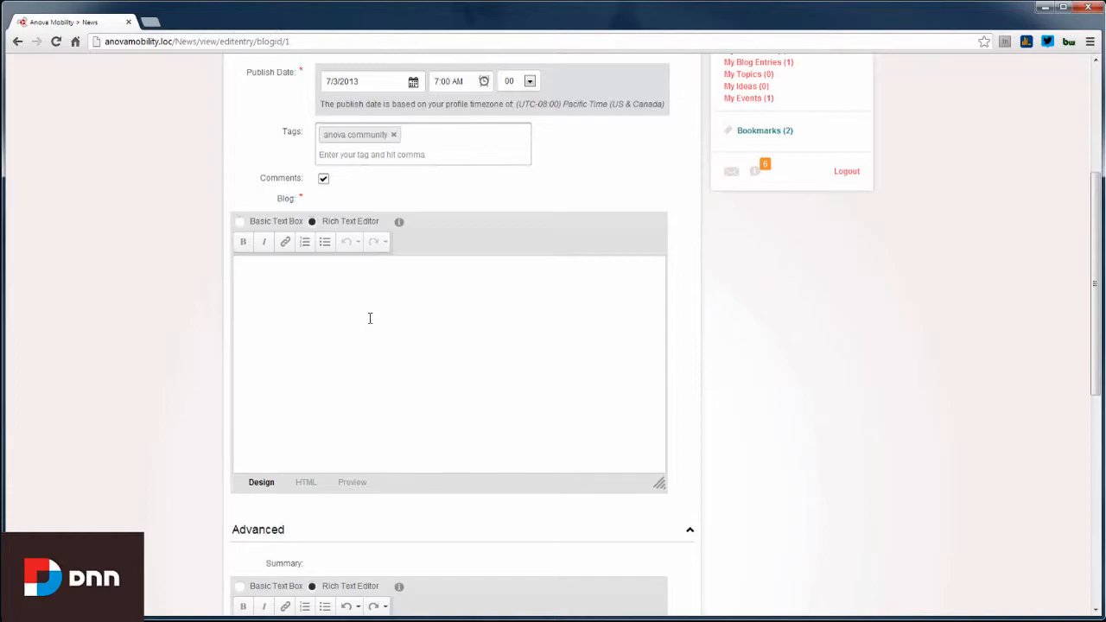
{"action": "key", "text": "ctrl+v"}
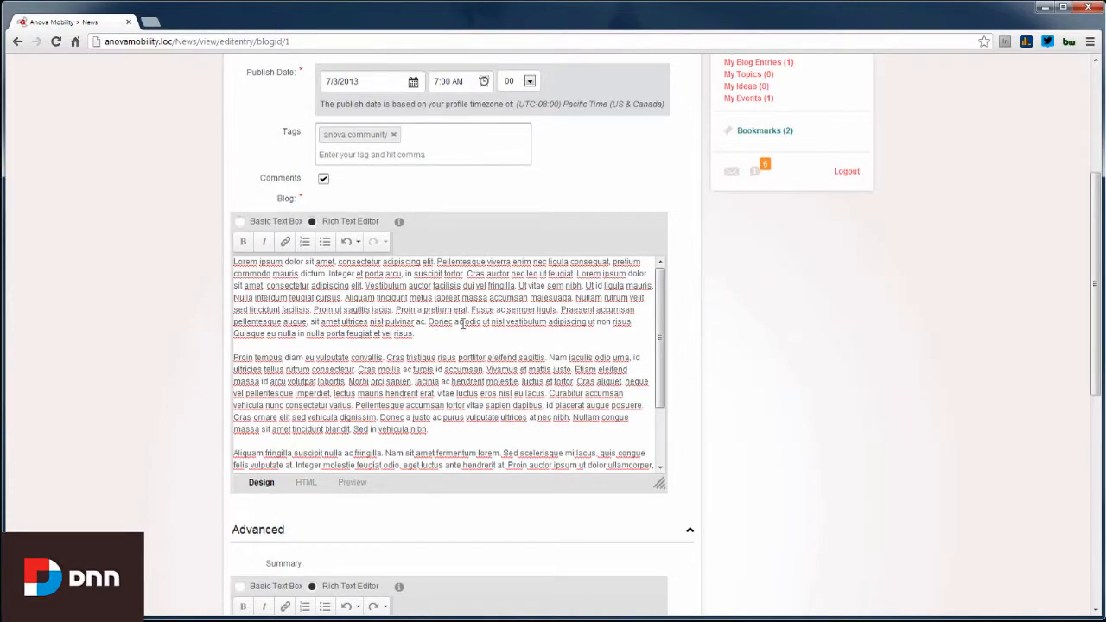
{"action": "scroll", "coordinate": [776, 316], "scroll_direction": "down", "scroll_amount": 4}
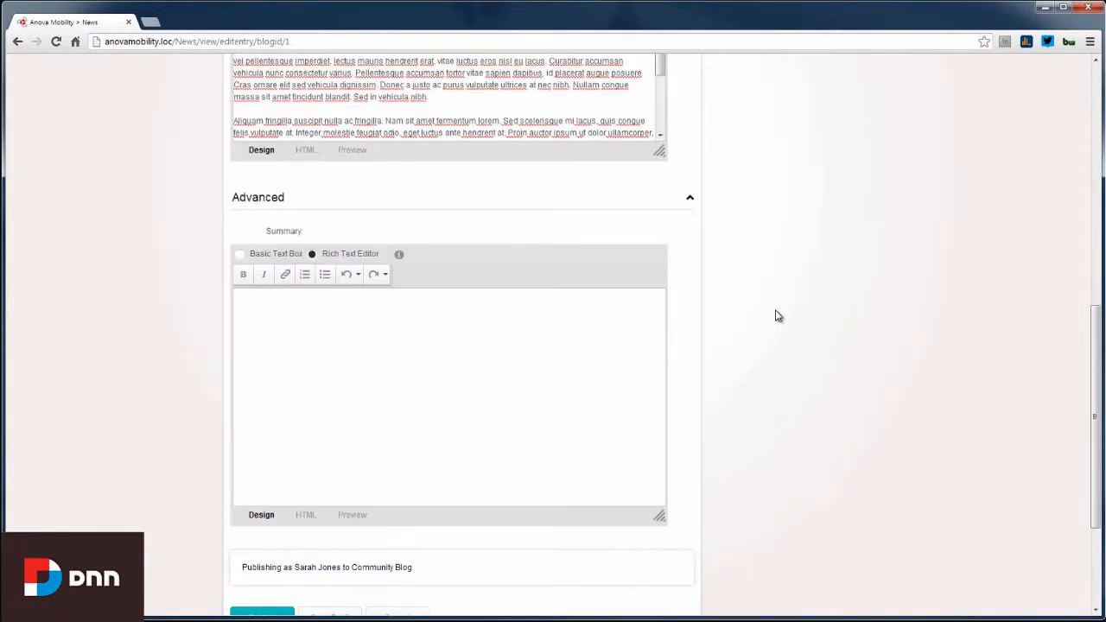
{"action": "left_click", "coordinate": [429, 377]}
{"action": "type", "text": "Summa"}
{"action": "scroll", "coordinate": [831, 338], "scroll_direction": "down", "scroll_amount": 3}
{"action": "left_click", "coordinate": [263, 432]}
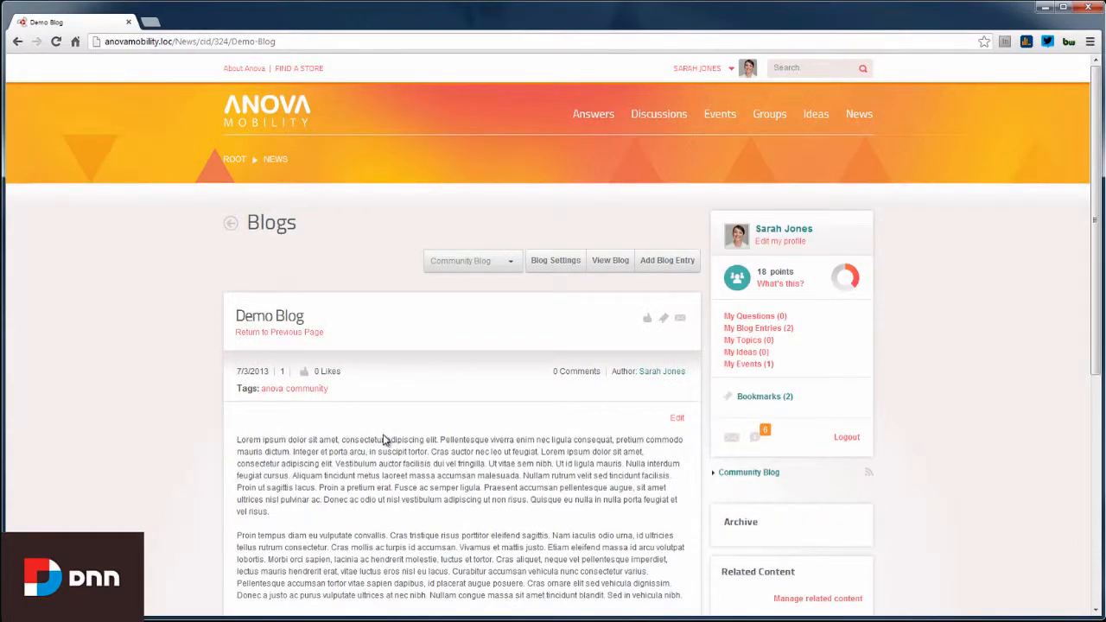
Scroll through the published Demo Blog post and return to the top
{"action": "scroll", "coordinate": [380, 436], "scroll_direction": "down", "scroll_amount": 6}
{"action": "scroll", "coordinate": [385, 440], "scroll_direction": "up", "scroll_amount": 2}
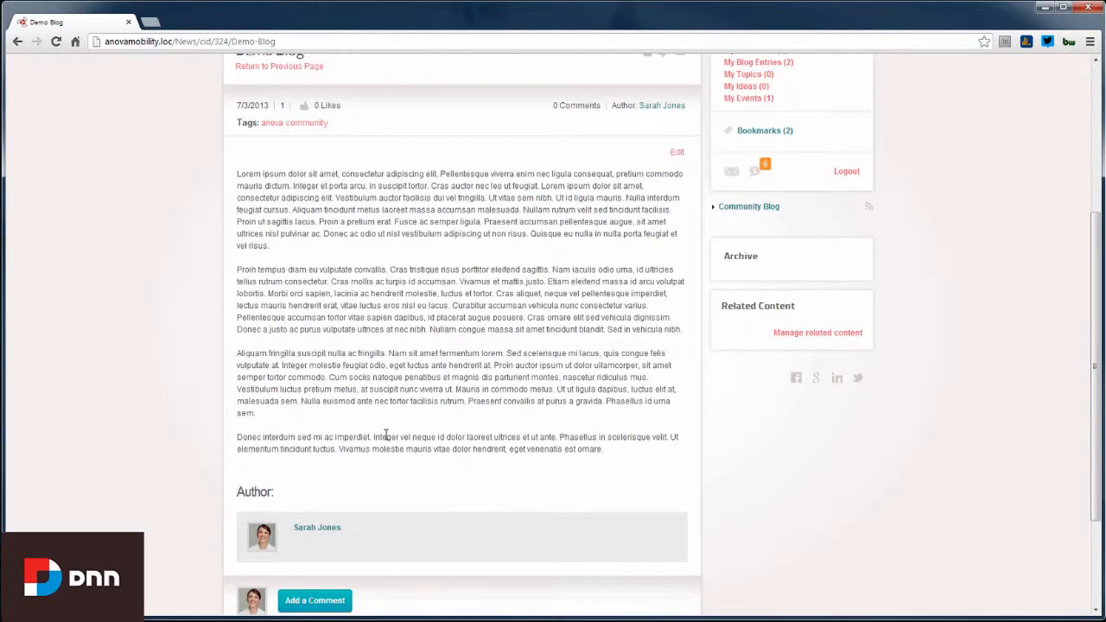
{"action": "scroll", "coordinate": [385, 436], "scroll_direction": "up", "scroll_amount": 3}
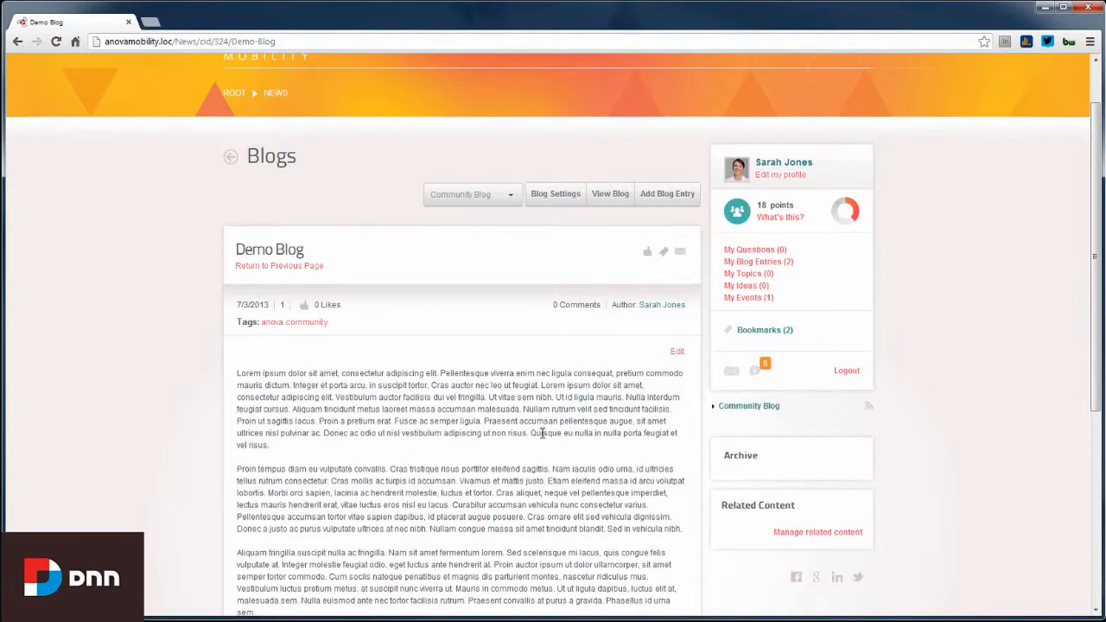
{"action": "scroll", "coordinate": [541, 429], "scroll_direction": "up", "scroll_amount": 1}
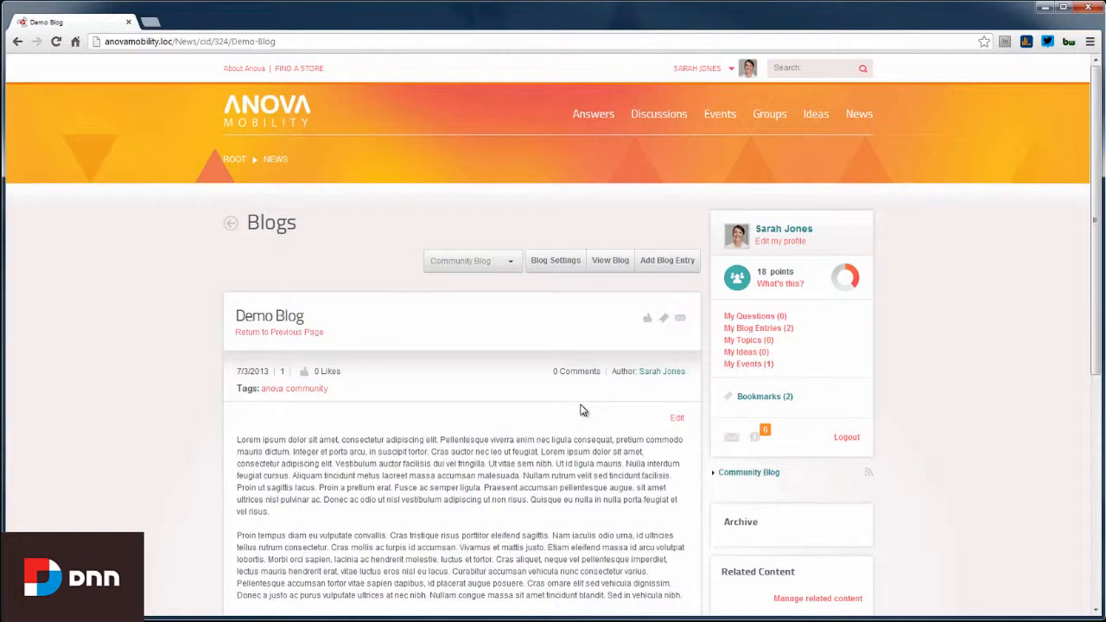
Log out and confirm the Blogs list shows three entries with Demo Blog first
{"action": "left_click", "coordinate": [731, 69]}
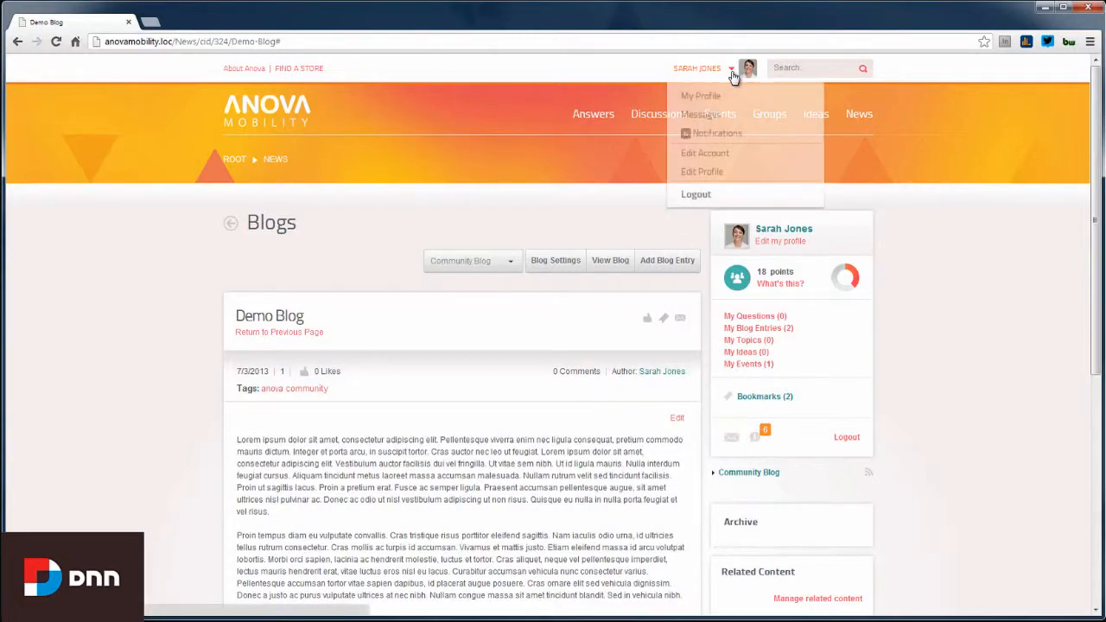
{"action": "left_click", "coordinate": [697, 195]}
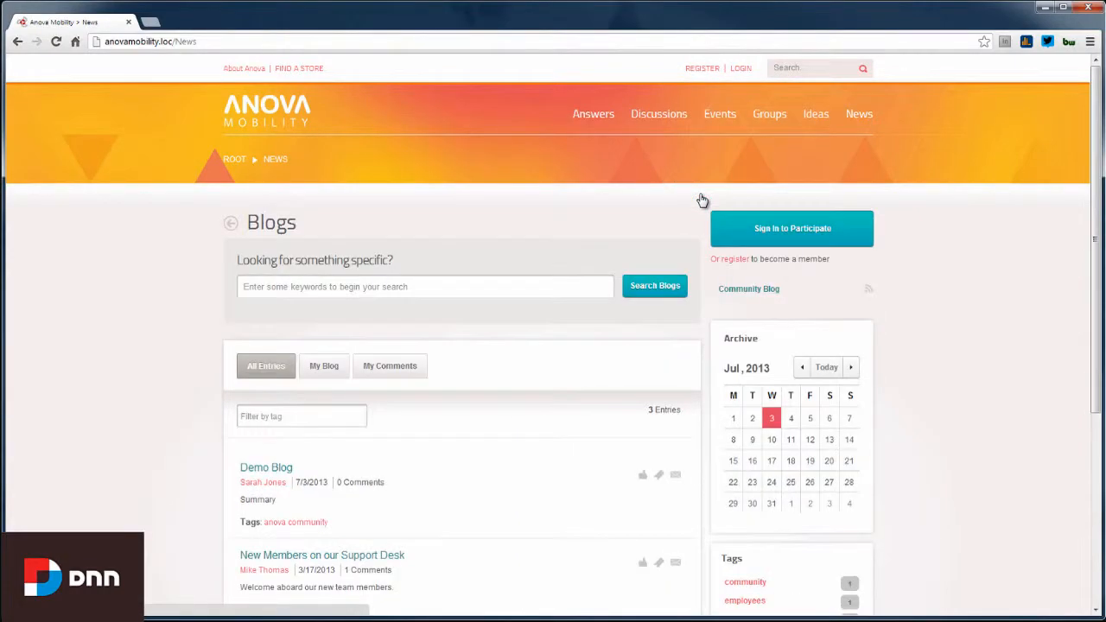
{"action": "scroll", "coordinate": [597, 214], "scroll_direction": "down", "scroll_amount": 3}
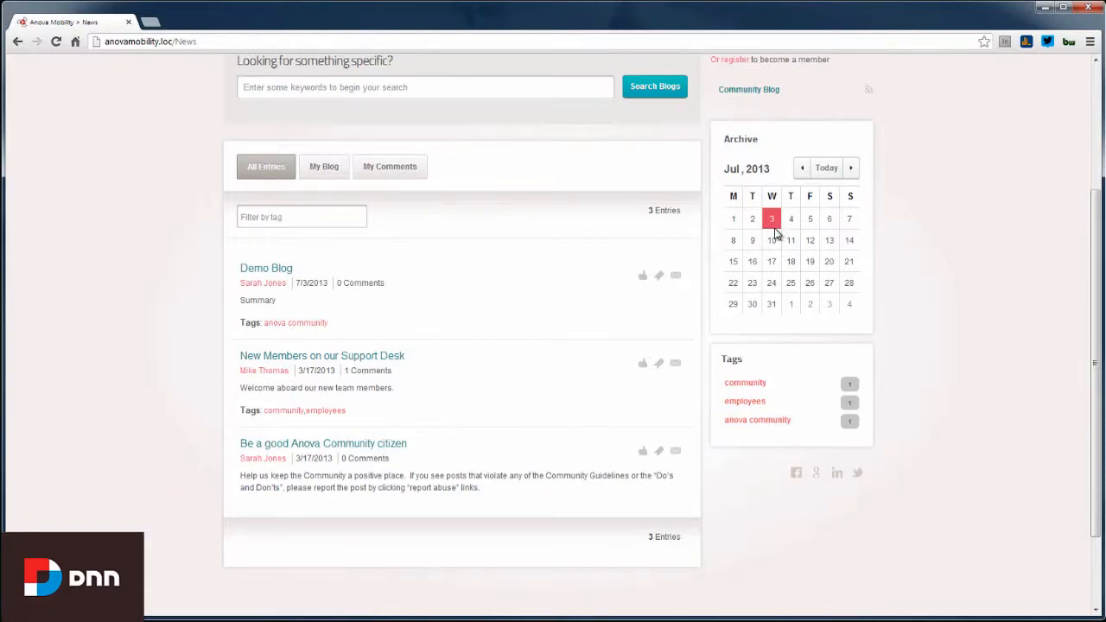
{"action": "scroll", "coordinate": [759, 272], "scroll_direction": "up", "scroll_amount": 3}
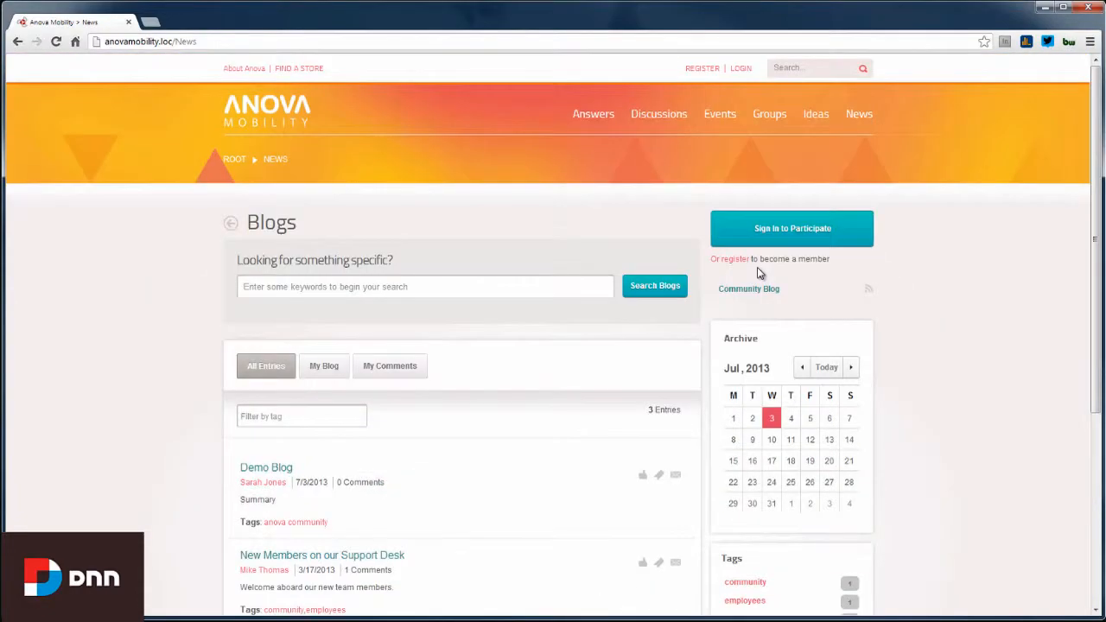
Sign in with the administrator's username and password
{"action": "left_click", "coordinate": [741, 69]}
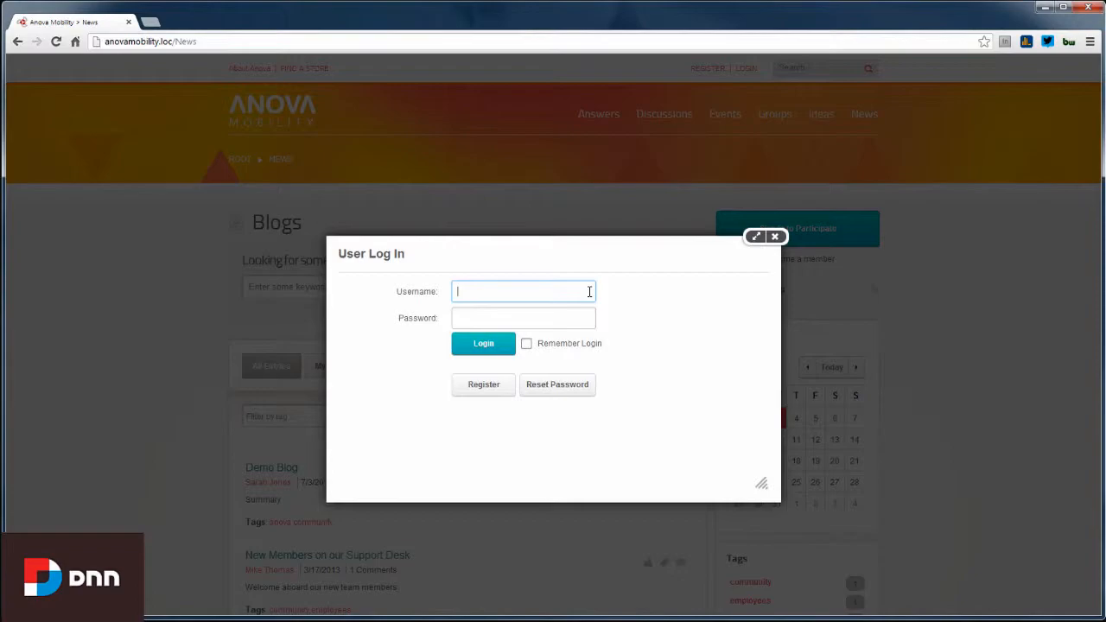
{"action": "type", "text": "melissa"}
{"action": "key", "text": "Tab"}
{"action": "type", "text": "******"}
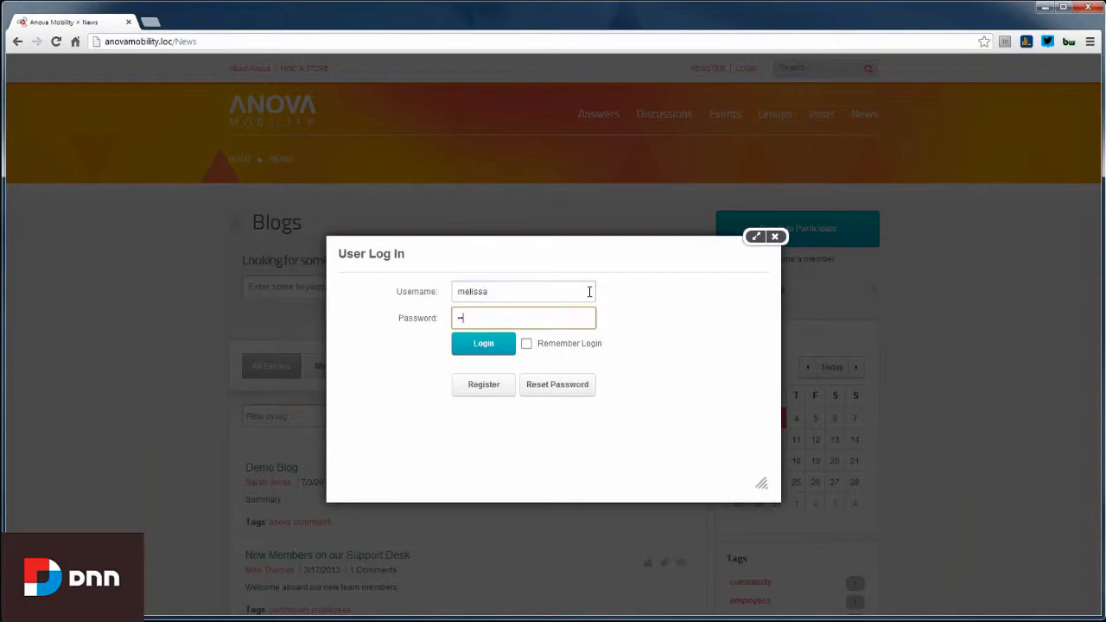
{"action": "key", "text": "Return"}
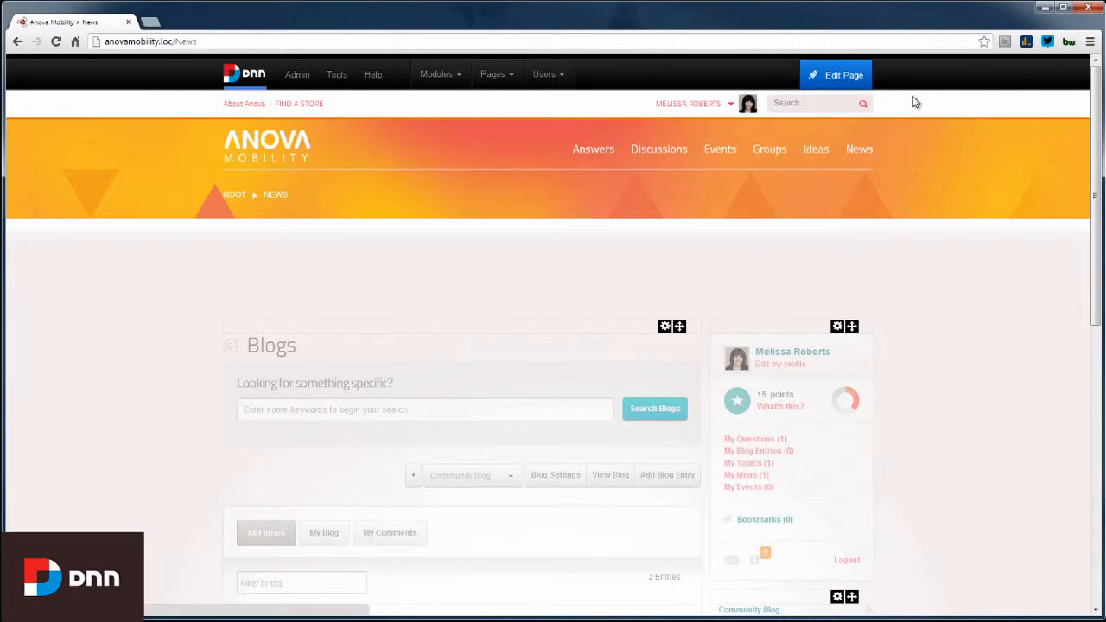
Open the Blogs module's Settings from its gear menu
{"action": "scroll", "coordinate": [919, 320], "scroll_direction": "down", "scroll_amount": 3}
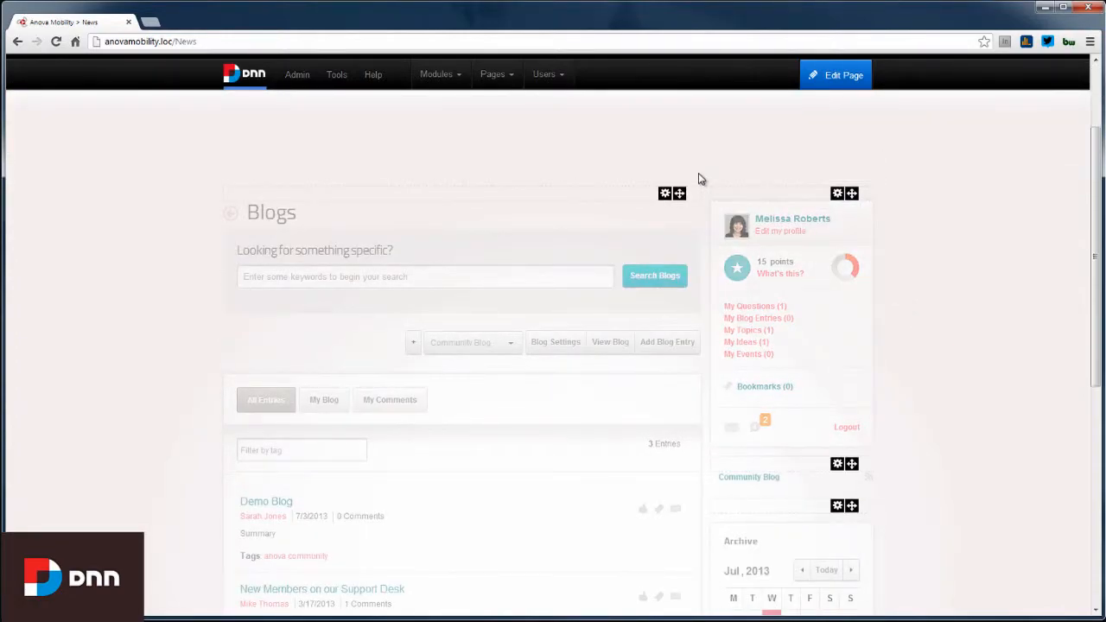
{"action": "mouse_move", "coordinate": [681, 196]}
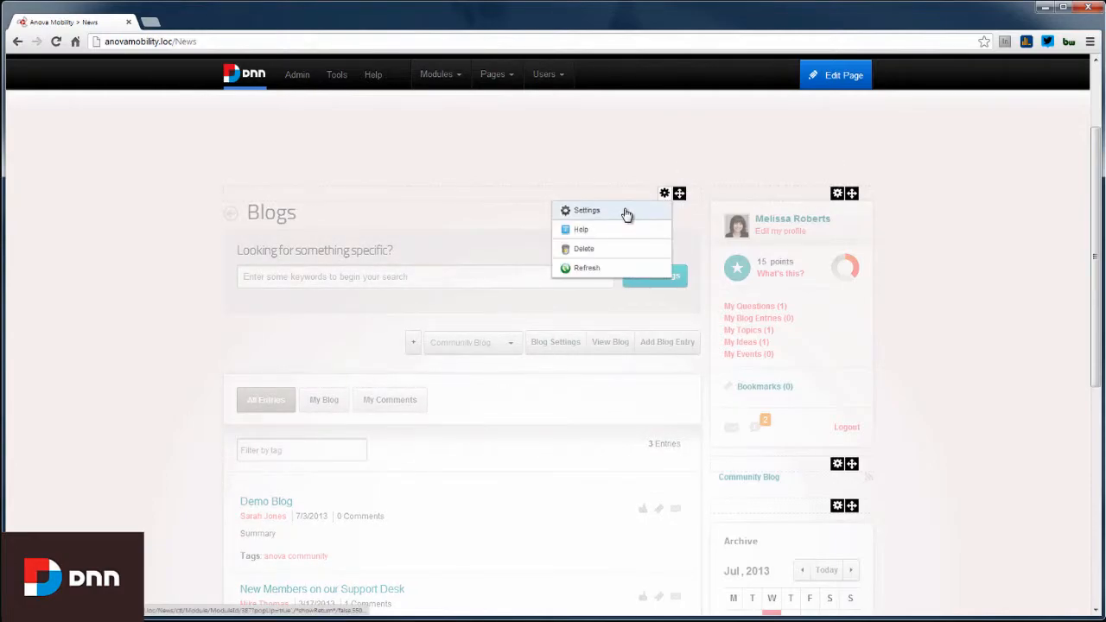
{"action": "left_click", "coordinate": [627, 211]}
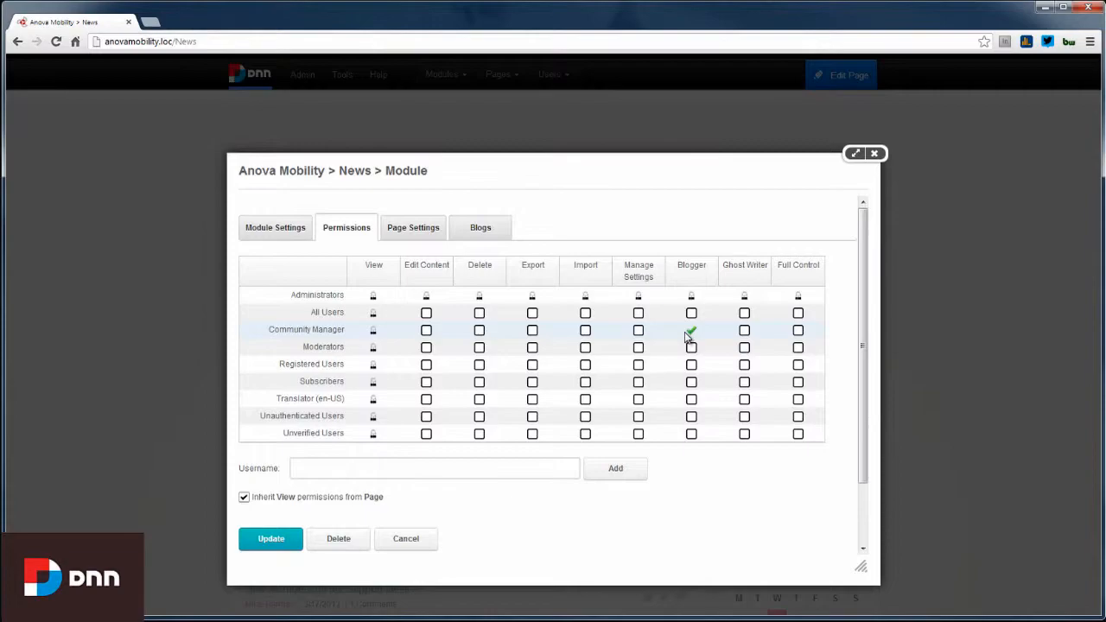
Grant Registered Users the Blogger permission and save the module settings
{"action": "left_click", "coordinate": [692, 367]}
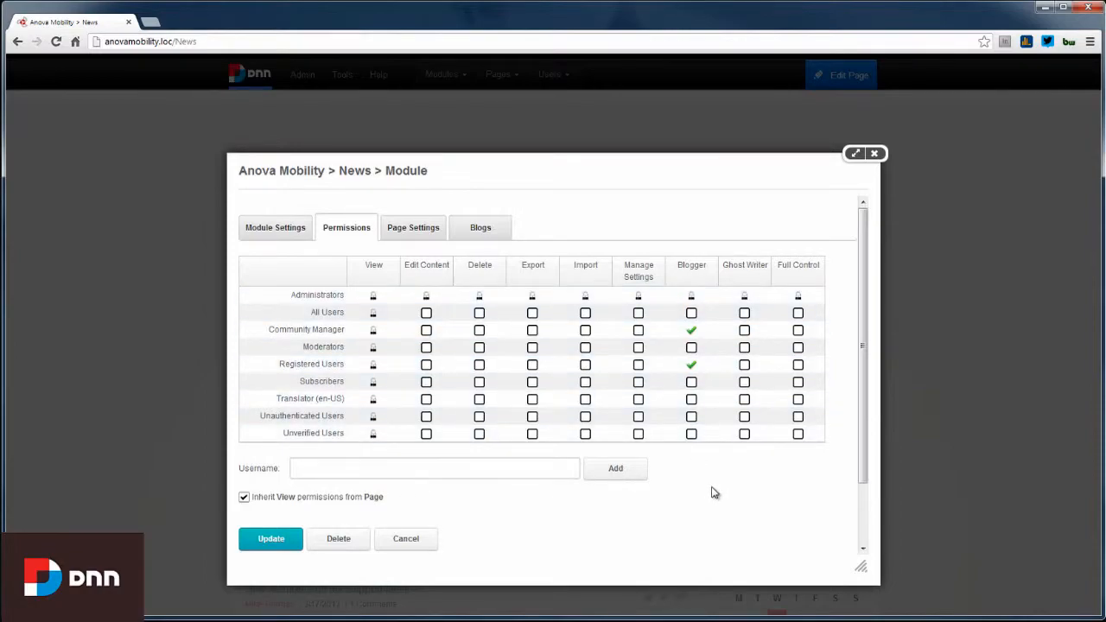
{"action": "scroll", "coordinate": [682, 488], "scroll_direction": "down", "scroll_amount": 2}
{"action": "left_click", "coordinate": [279, 480]}
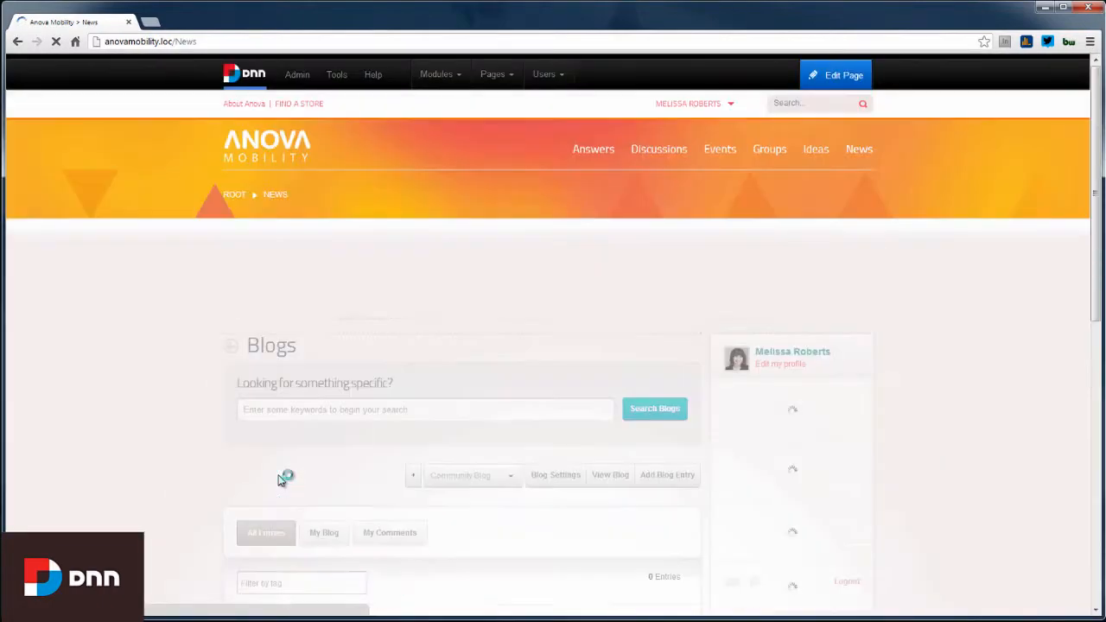
Close edit mode and log out of the administrator account
{"action": "mouse_move", "coordinate": [817, 87]}
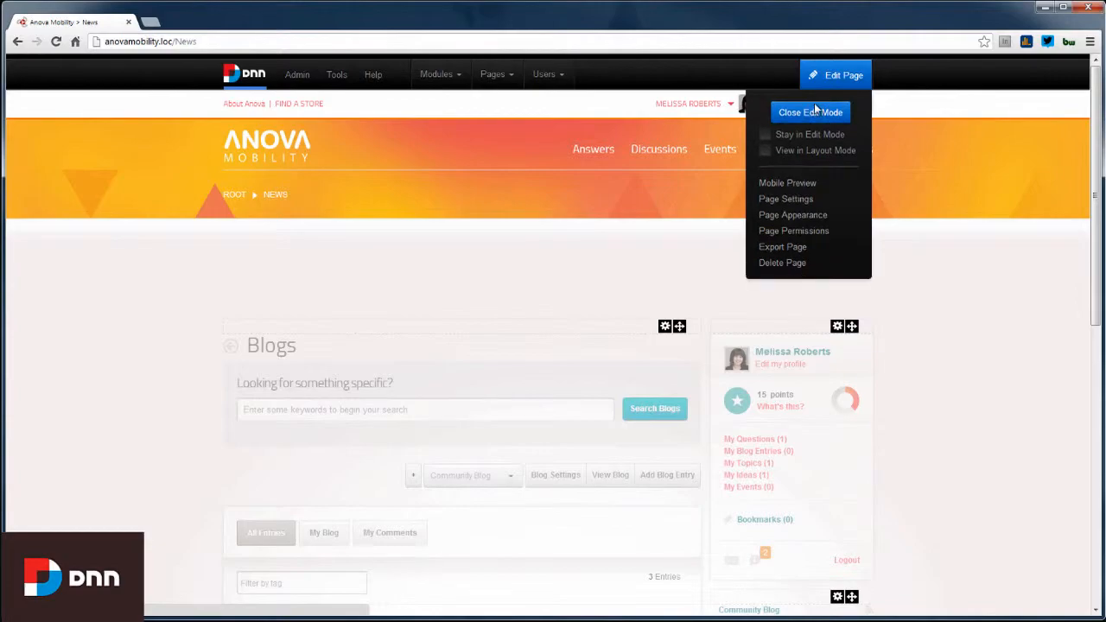
{"action": "left_click", "coordinate": [815, 113]}
{"action": "mouse_move", "coordinate": [745, 105]}
{"action": "left_click", "coordinate": [674, 229]}
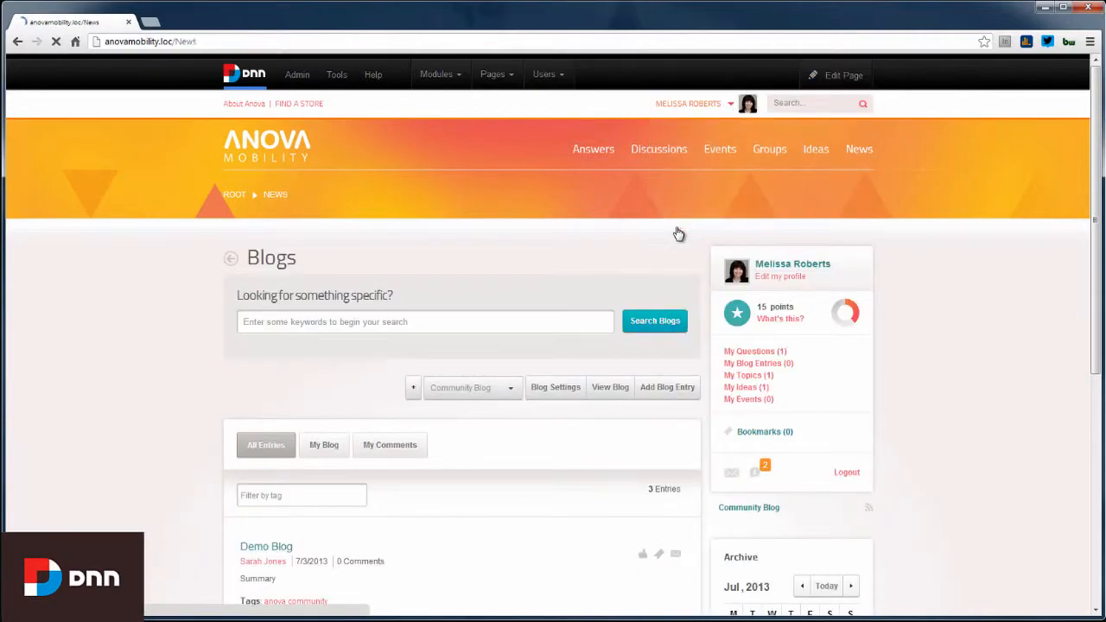
Sign in with the registered member's username and password
{"action": "left_click", "coordinate": [741, 69]}
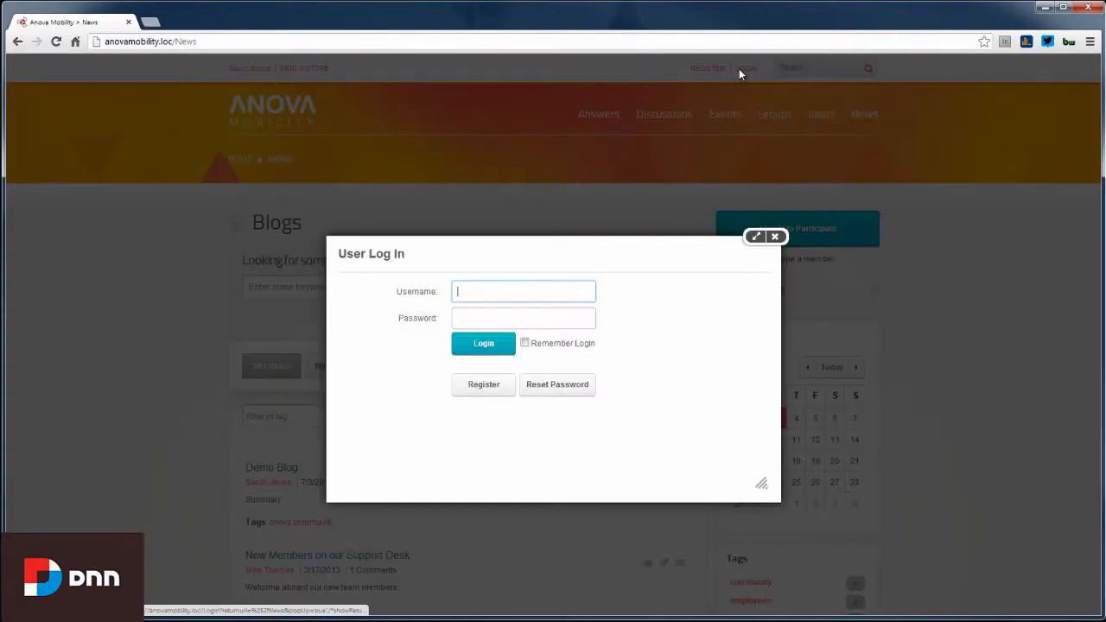
{"action": "type", "text": "oliver"}
{"action": "key", "text": "Tab"}
{"action": "type", "text": "•••••"}
{"action": "key", "text": "Return"}
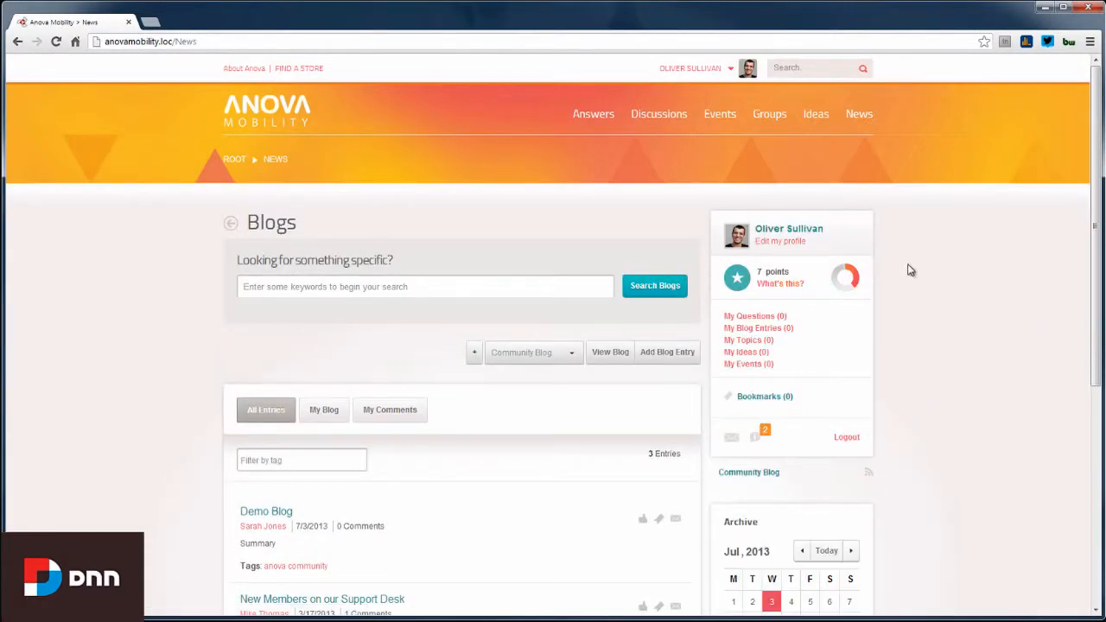
{"action": "scroll", "coordinate": [917, 267], "scroll_direction": "down", "scroll_amount": 1}
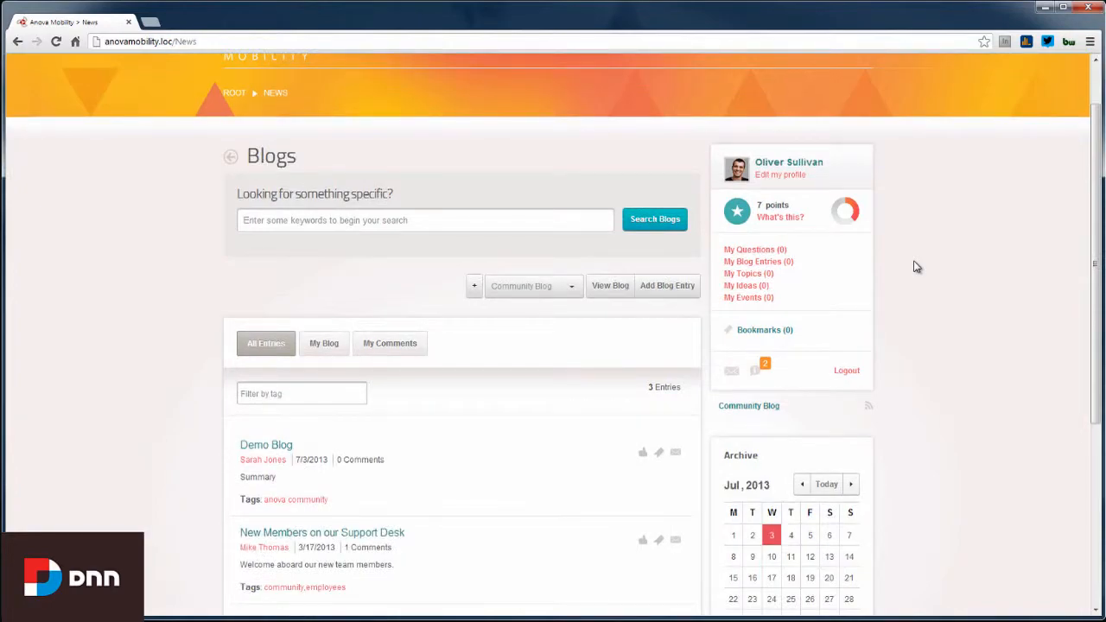
Start a new blog titled with the member's name: public, Personal authoring, syndicated, comments allowed
{"action": "left_click", "coordinate": [474, 290]}
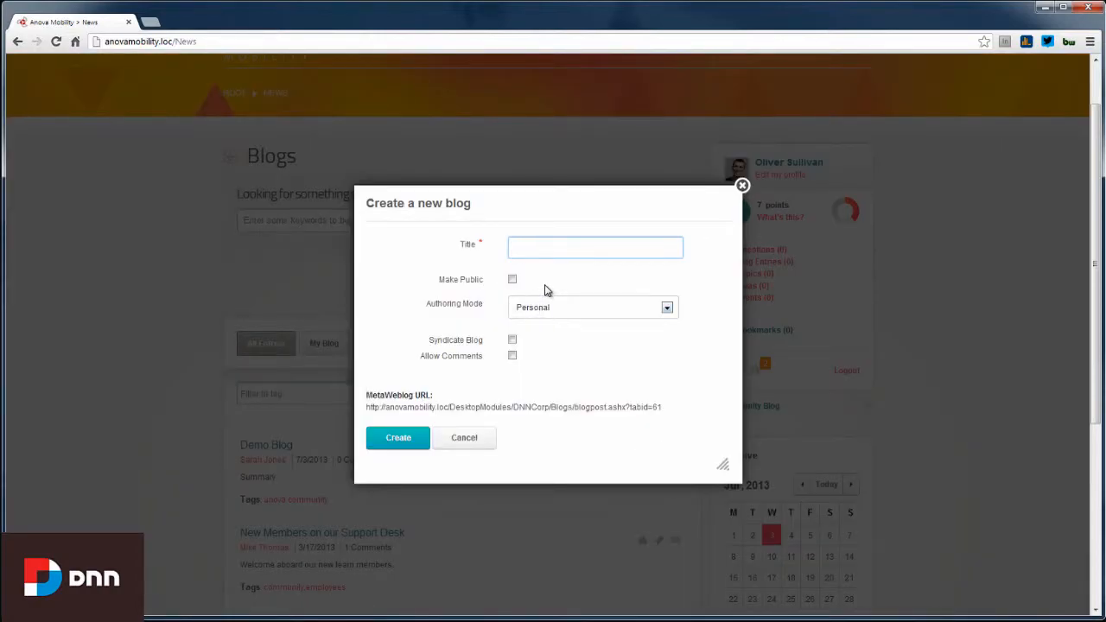
{"action": "type", "text": "Oliver's Blog"}
{"action": "left_click", "coordinate": [512, 279]}
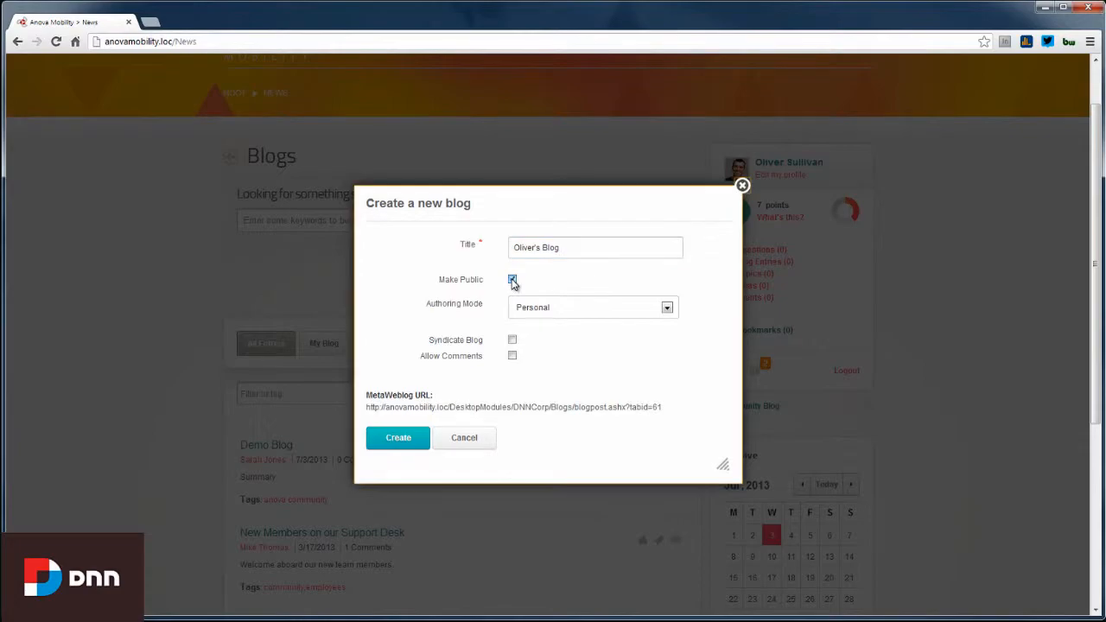
{"action": "left_click", "coordinate": [668, 309]}
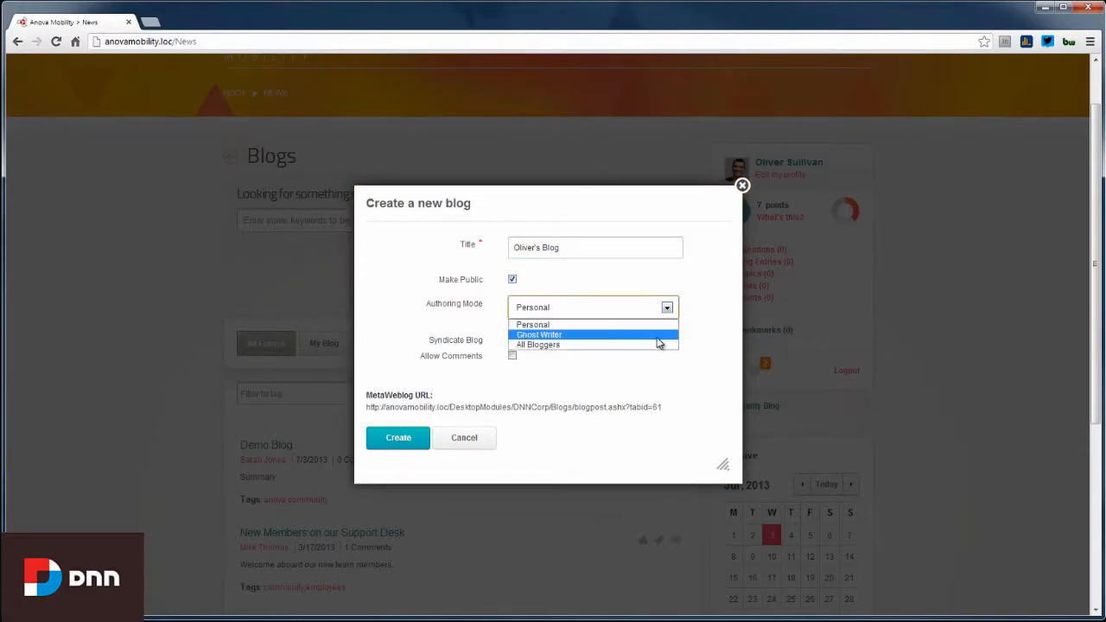
{"action": "left_click", "coordinate": [654, 329]}
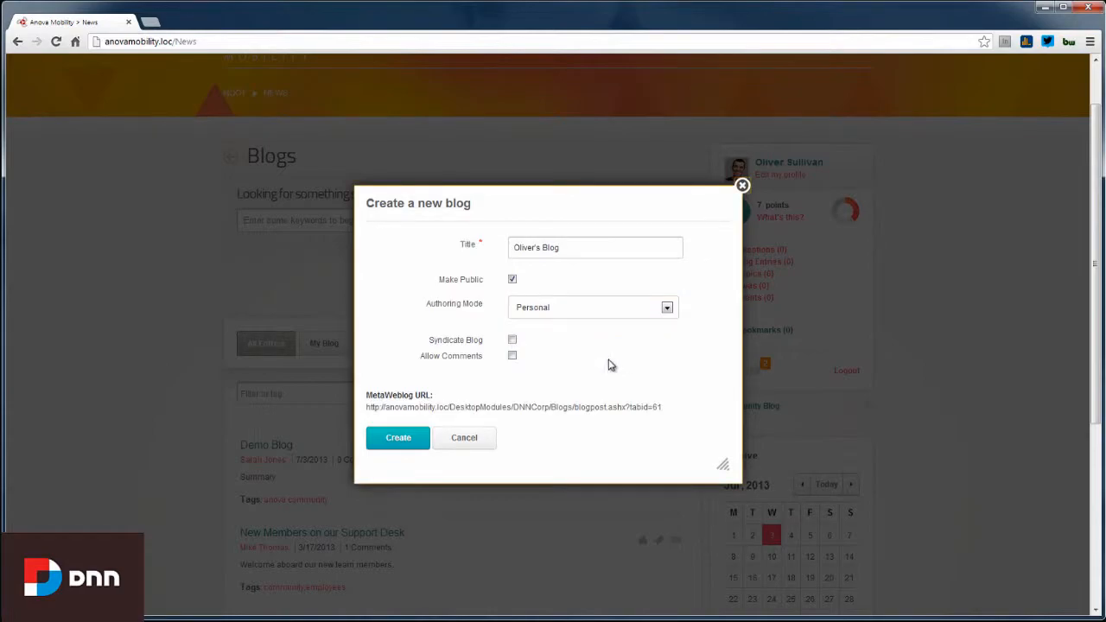
{"action": "left_click", "coordinate": [511, 342]}
{"action": "left_click", "coordinate": [512, 356]}
Highlight the MetaWeblog URL label and its address in the form
{"action": "left_click_drag", "start_coordinate": [366, 395], "coordinate": [432, 396]}
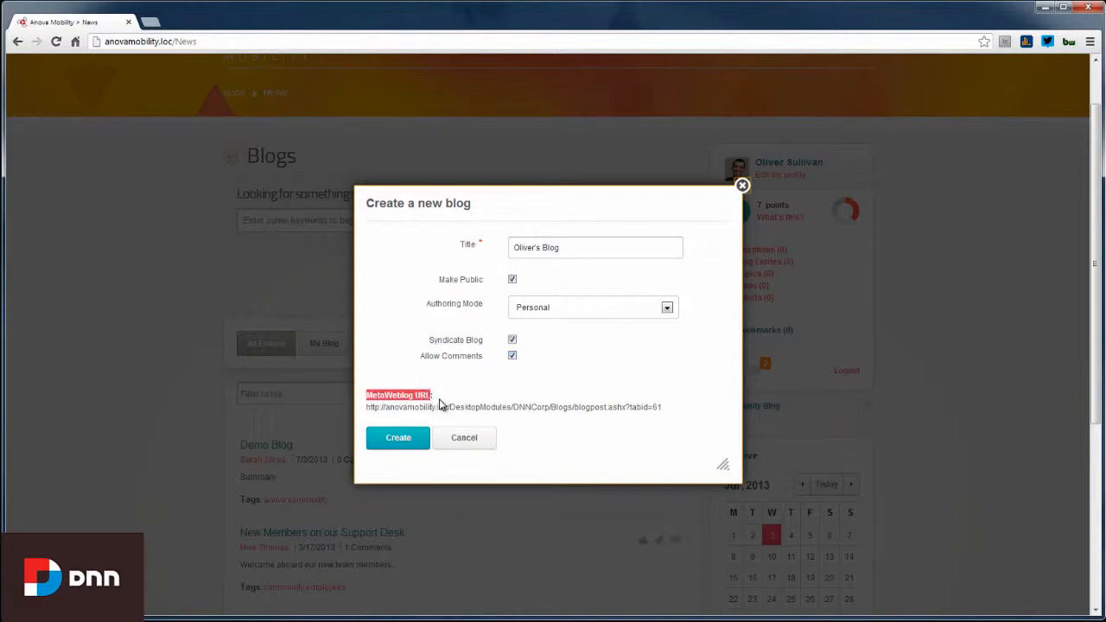
{"action": "left_click", "coordinate": [439, 405]}
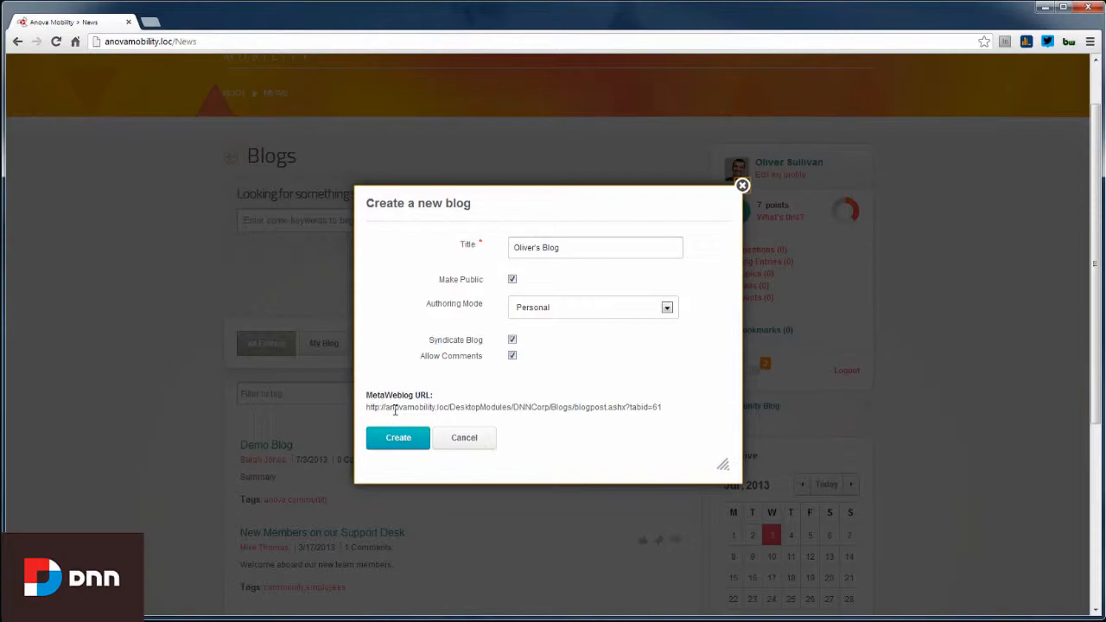
{"action": "left_click_drag", "start_coordinate": [370, 407], "coordinate": [666, 412]}
{"action": "left_click", "coordinate": [666, 412]}
Create the blog and open the empty Add blog entry form for its first post
{"action": "left_click", "coordinate": [405, 444]}
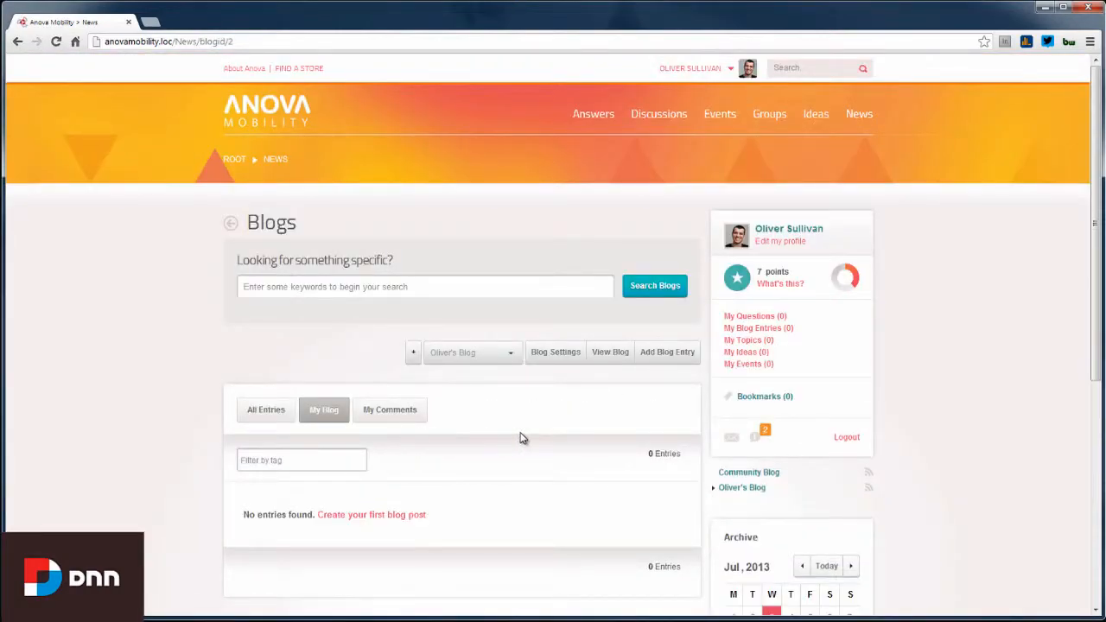
{"action": "scroll", "coordinate": [496, 476], "scroll_direction": "down", "scroll_amount": 2}
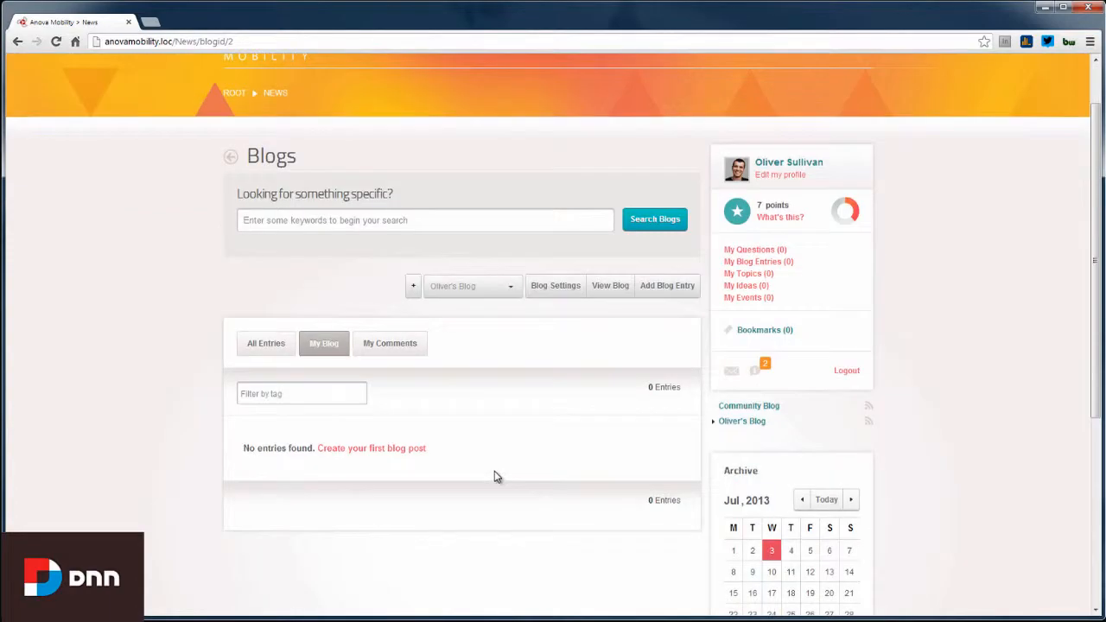
{"action": "left_click", "coordinate": [377, 456]}
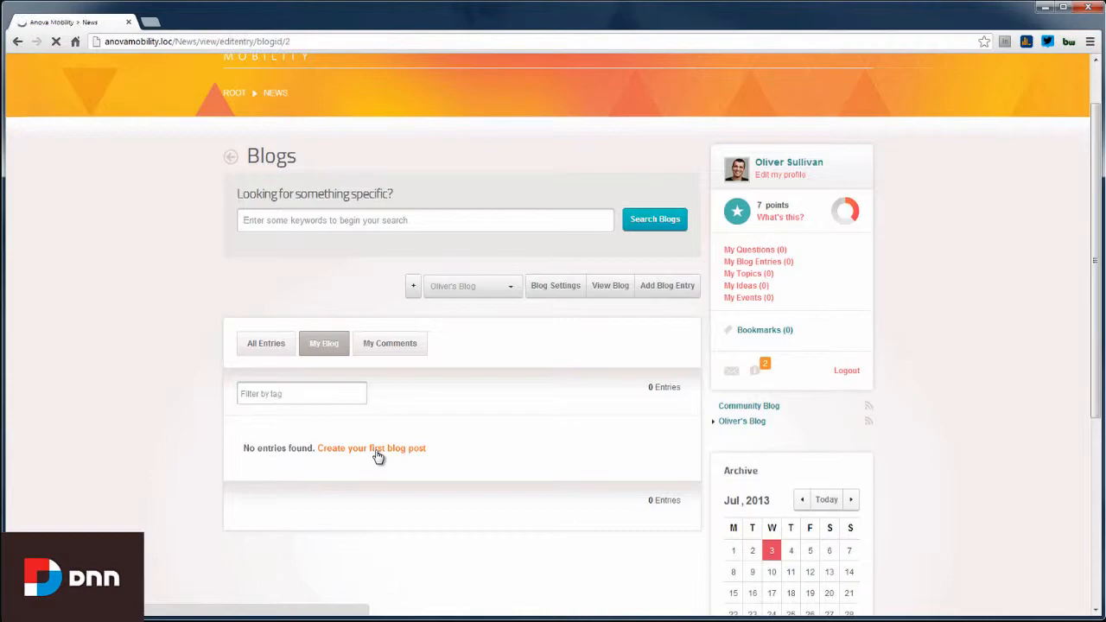
{"action": "scroll", "coordinate": [990, 385], "scroll_direction": "down", "scroll_amount": 3}
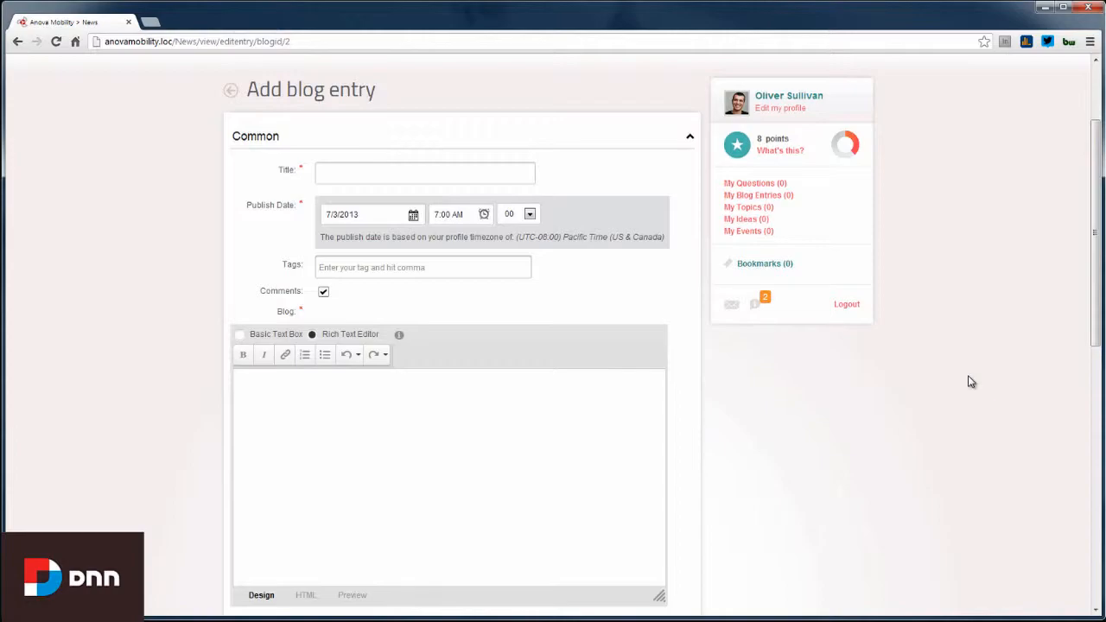
Title the new entry 'Oliver's First Blog' and add the tag oliver
{"action": "left_click", "coordinate": [396, 177]}
{"action": "type", "text": "Oliver's First Blog"}
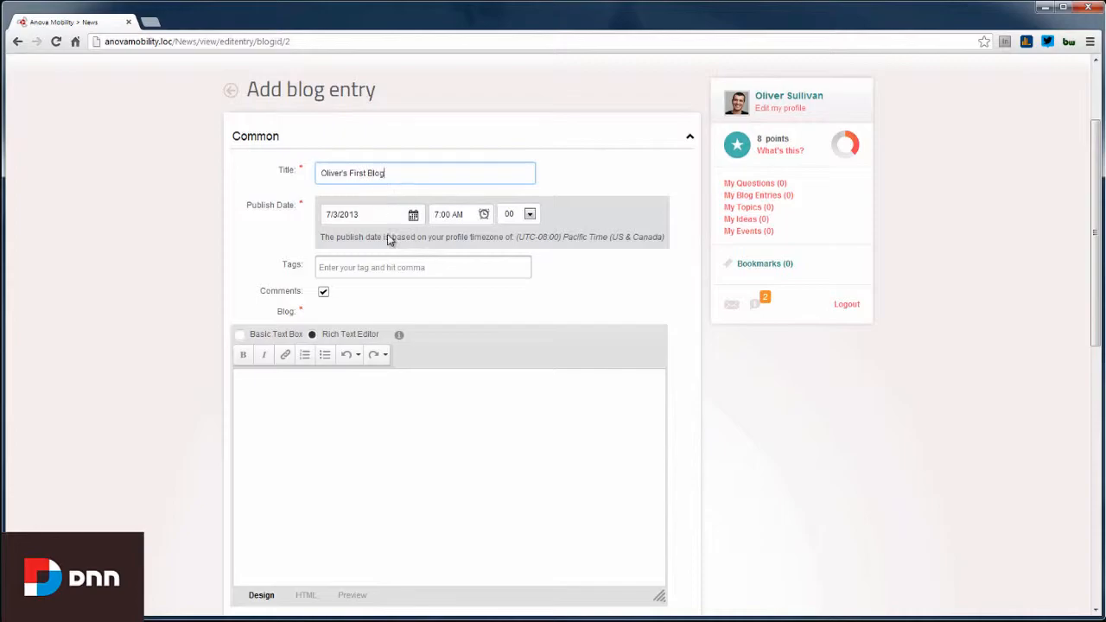
{"action": "left_click", "coordinate": [379, 268]}
{"action": "type", "text": "oliver"}
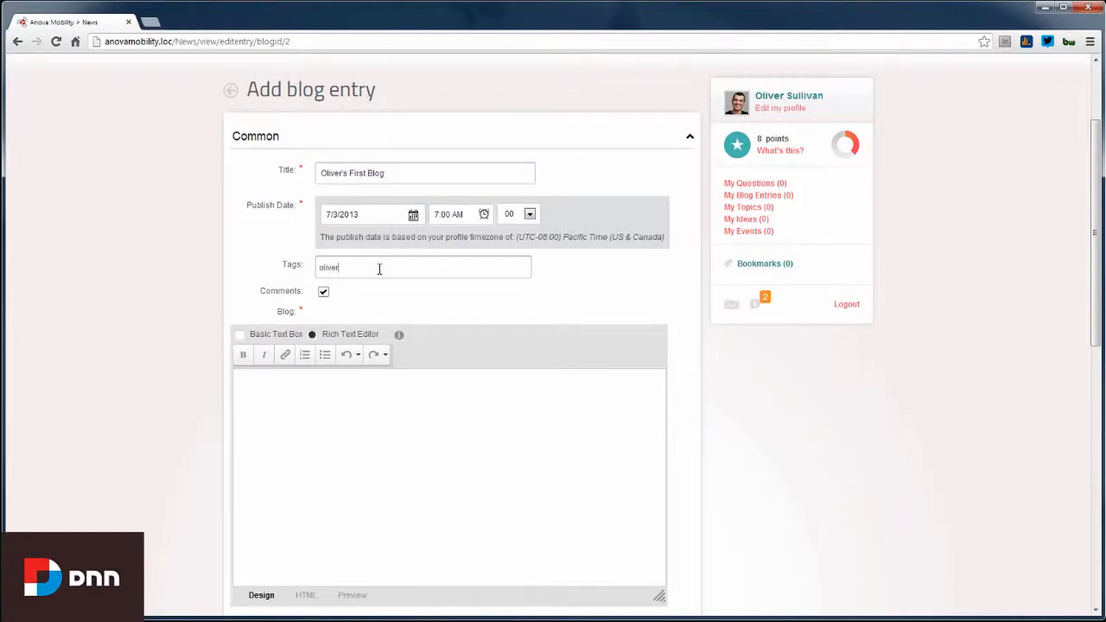
{"action": "key", "text": "comma"}
Paste the Lorem ipsum placeholder text into the blog body
{"action": "scroll", "coordinate": [380, 272], "scroll_direction": "down", "scroll_amount": 2}
{"action": "left_click", "coordinate": [383, 278]}
{"action": "key", "text": "ctrl+v"}
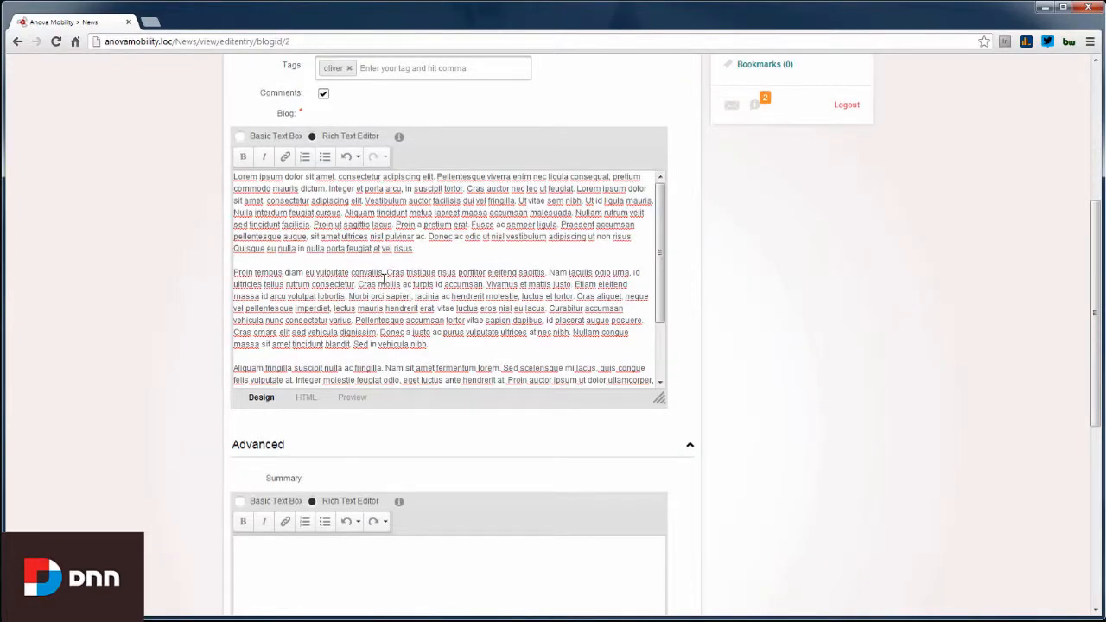
{"action": "scroll", "coordinate": [384, 278], "scroll_direction": "down", "scroll_amount": 2}
{"action": "scroll", "coordinate": [384, 279], "scroll_direction": "up", "scroll_amount": 1}
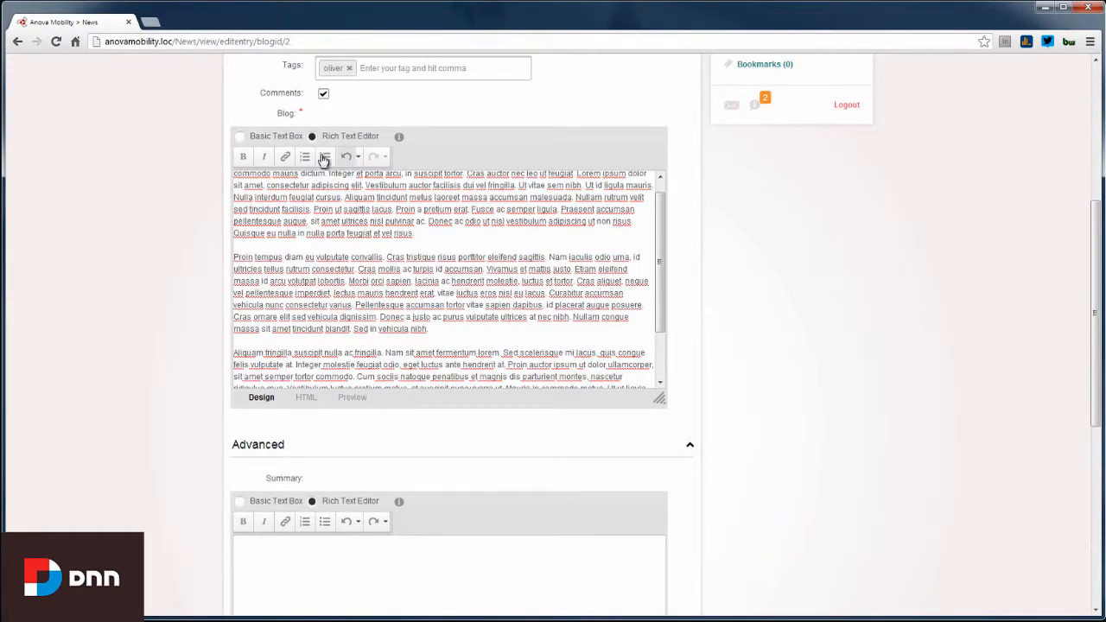
{"action": "scroll", "coordinate": [833, 316], "scroll_direction": "down", "scroll_amount": 2}
Enter 'summary' as the entry summary and publish the entry
{"action": "left_click", "coordinate": [435, 432]}
{"action": "type", "text": "summary"}
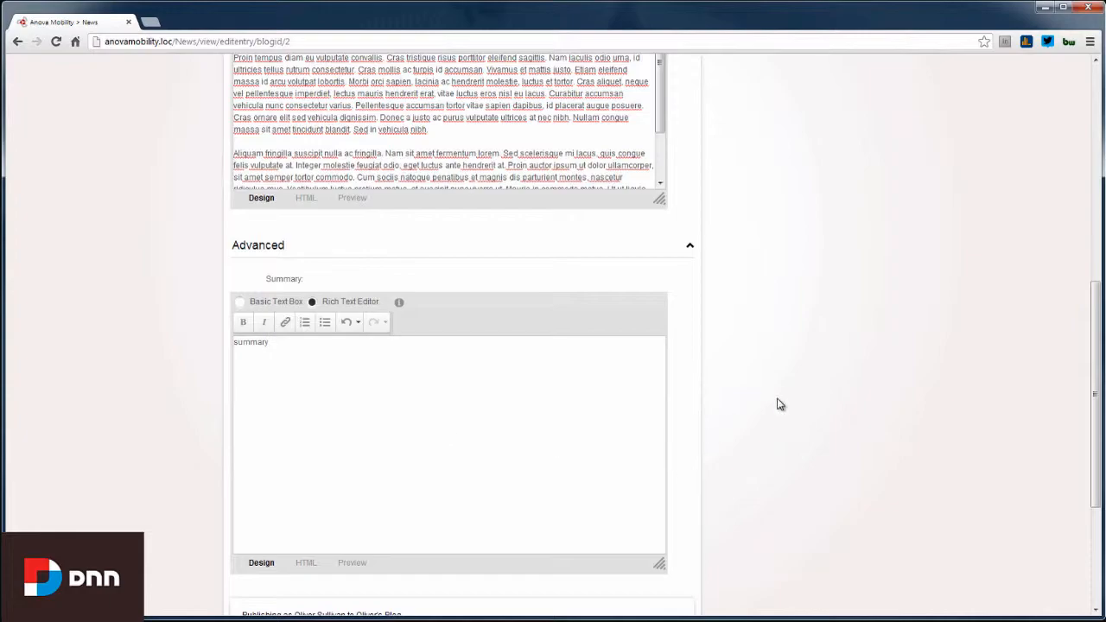
{"action": "scroll", "coordinate": [780, 402], "scroll_direction": "down", "scroll_amount": 3}
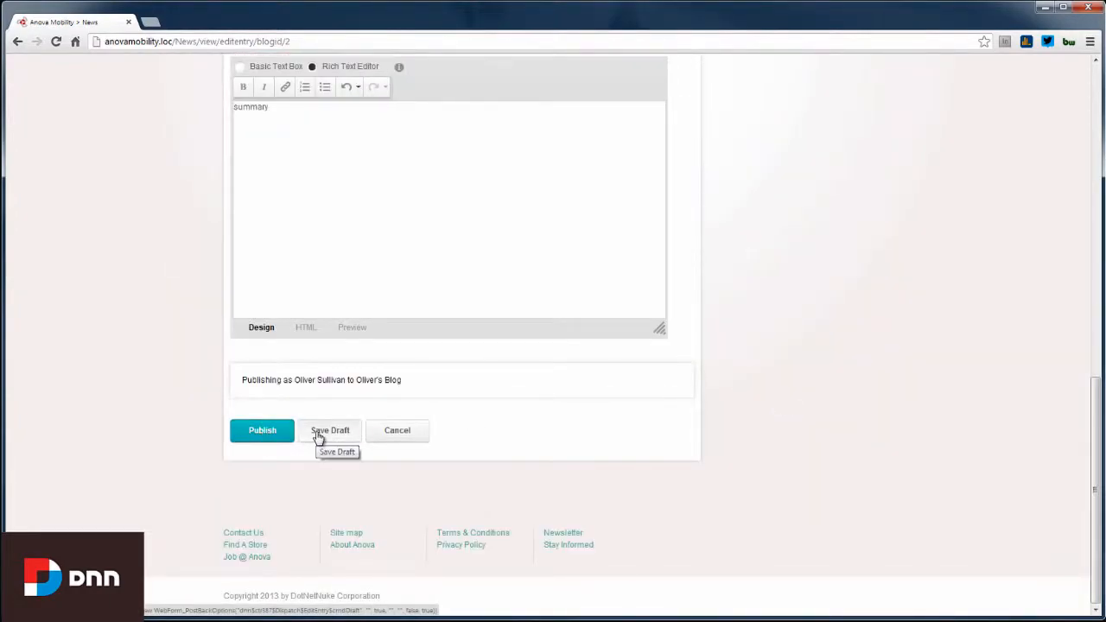
{"action": "left_click", "coordinate": [271, 441]}
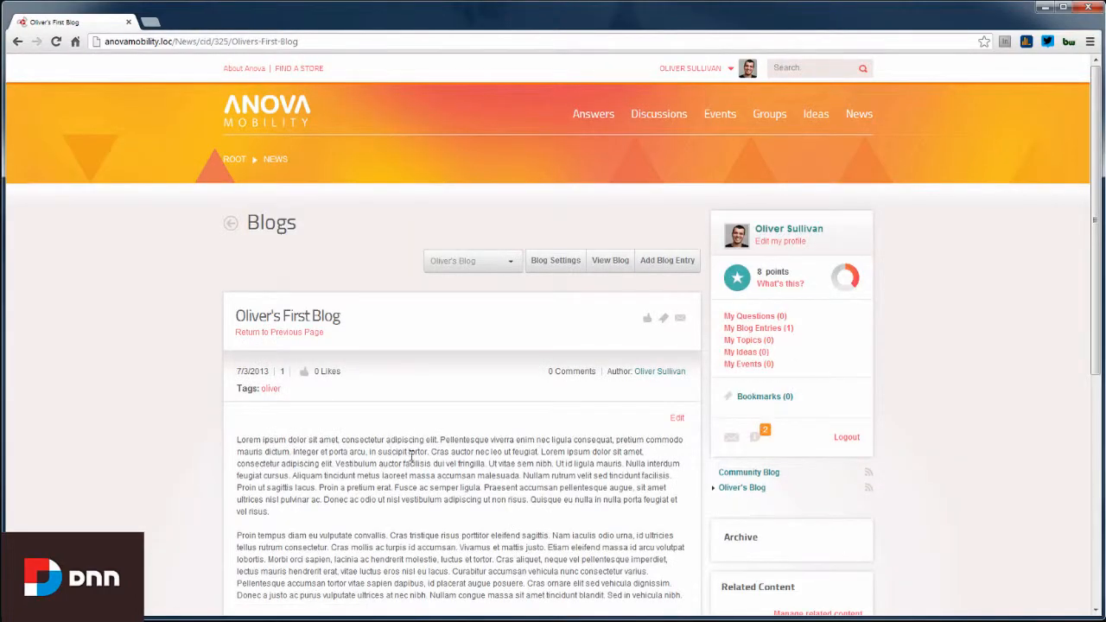
Return to the News blog list and review its 4 entries, led by Oliver's First Blog
{"action": "scroll", "coordinate": [417, 475], "scroll_direction": "down", "scroll_amount": 3}
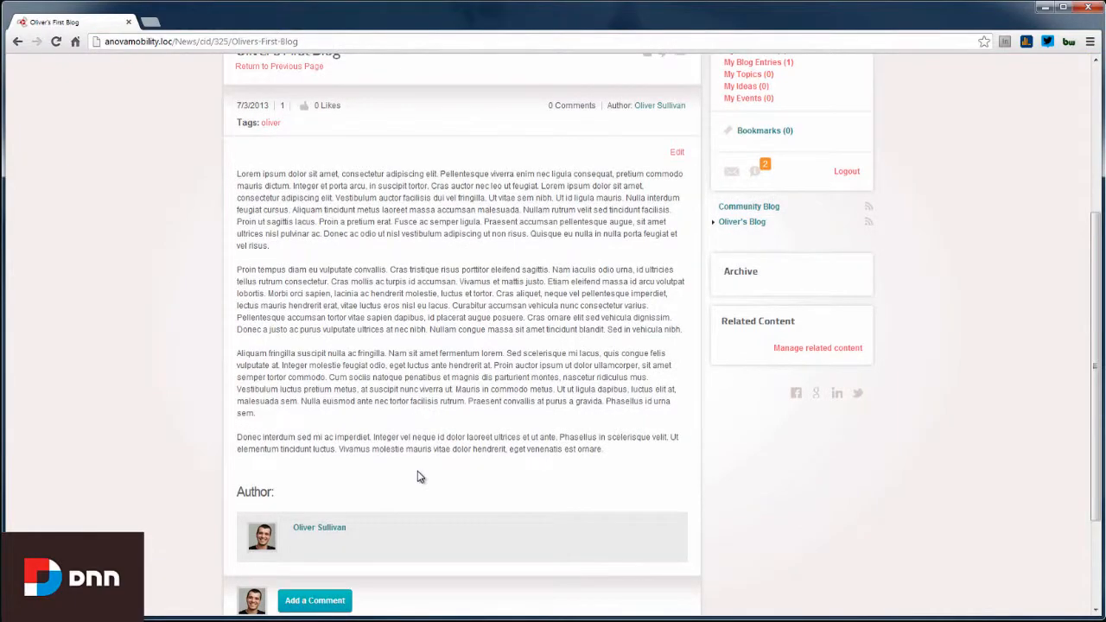
{"action": "scroll", "coordinate": [417, 477], "scroll_direction": "up", "scroll_amount": 3}
{"action": "left_click", "coordinate": [857, 117]}
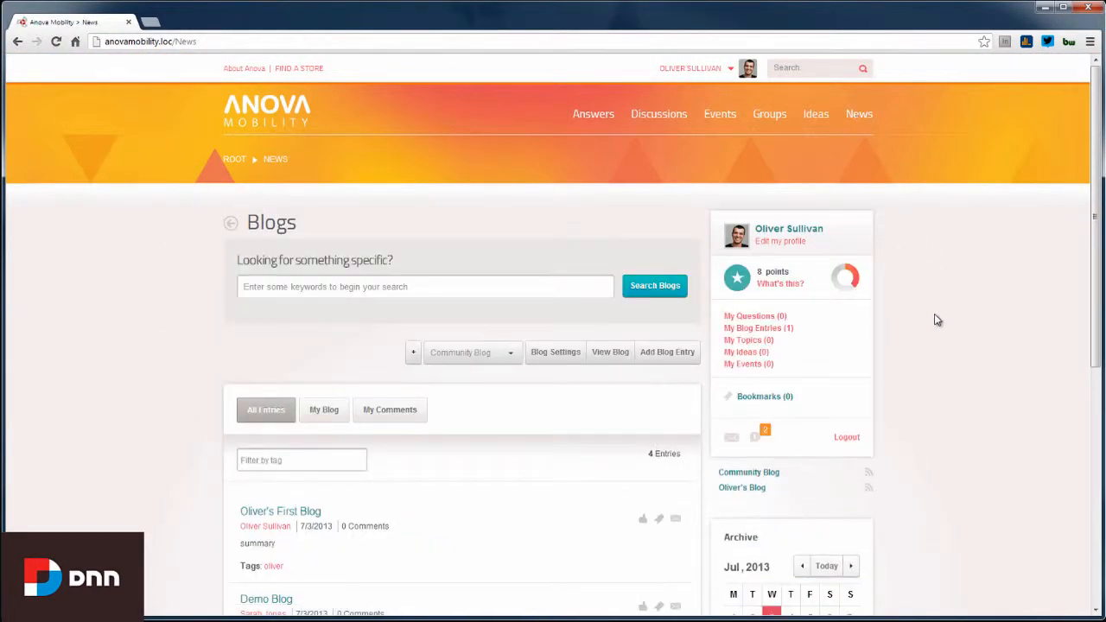
{"action": "scroll", "coordinate": [935, 320], "scroll_direction": "down", "scroll_amount": 3}
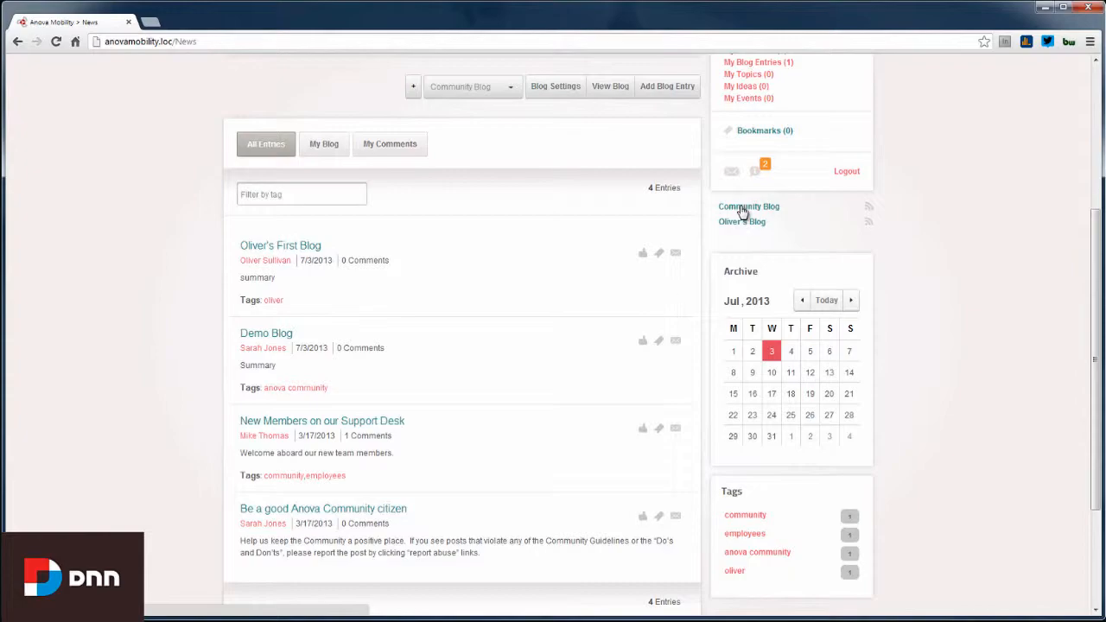
{"action": "scroll", "coordinate": [945, 346], "scroll_direction": "down", "scroll_amount": 3}
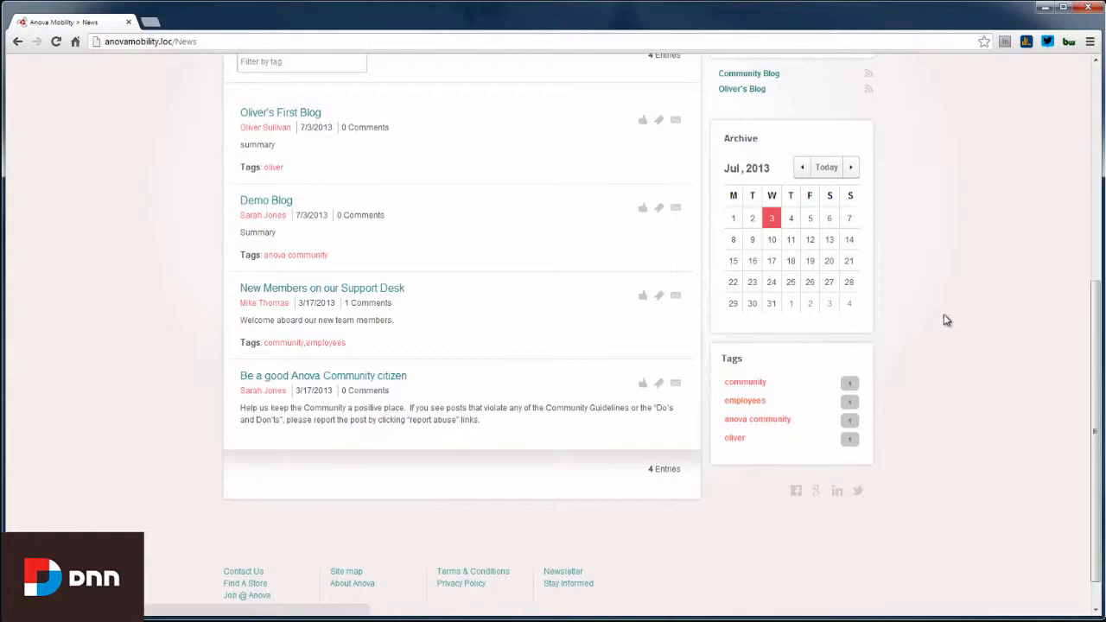
{"action": "scroll", "coordinate": [945, 320], "scroll_direction": "up", "scroll_amount": 8}
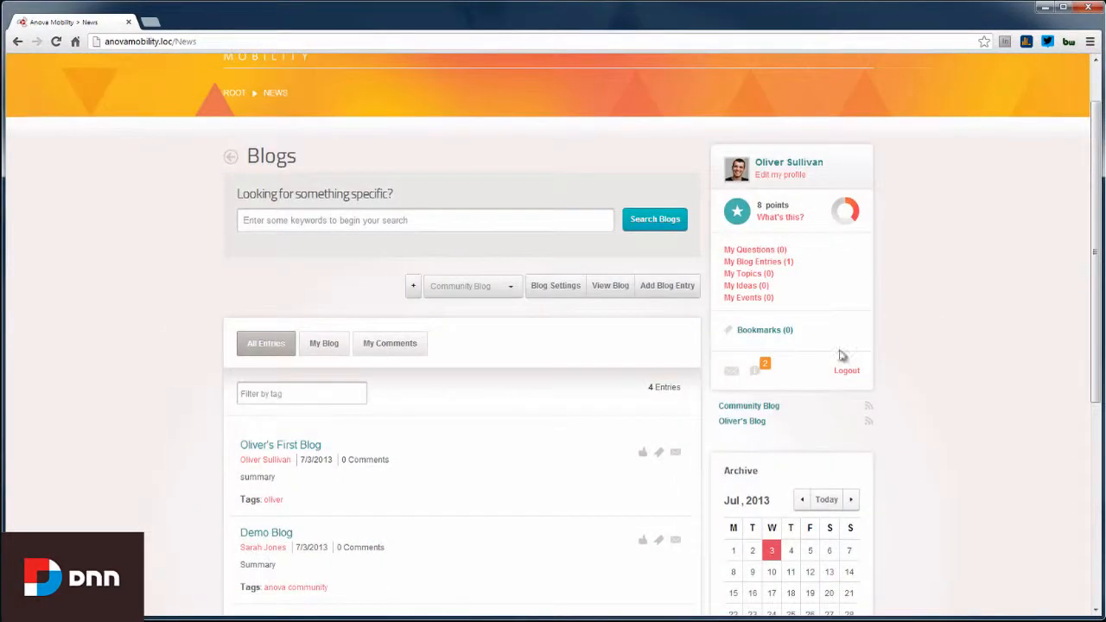